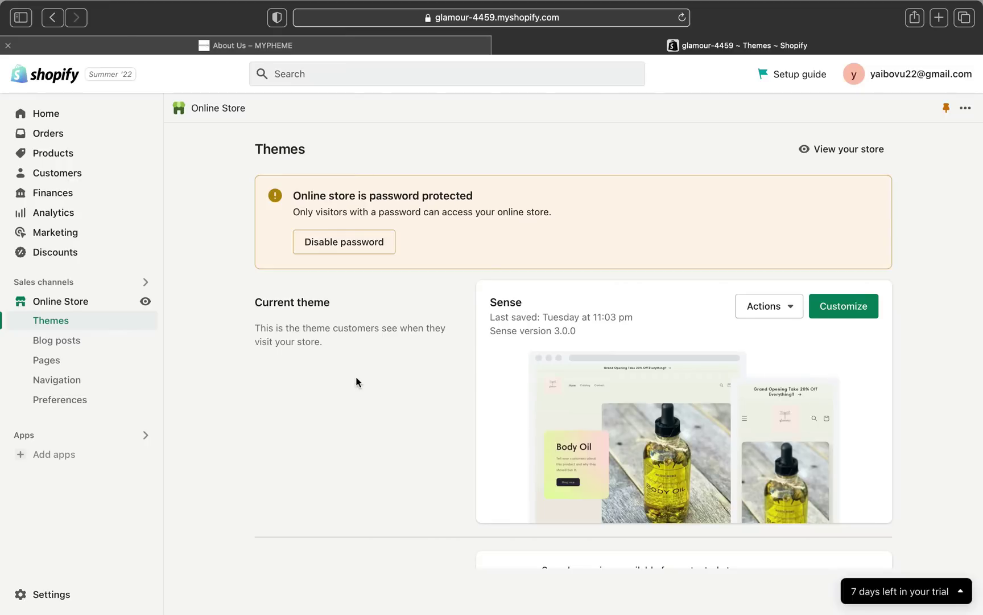
Review the Themes page, covering the current theme, the online store speed and the theme library.
scroll(356, 384, "up", 2)
scroll(254, 354, "down", 4)
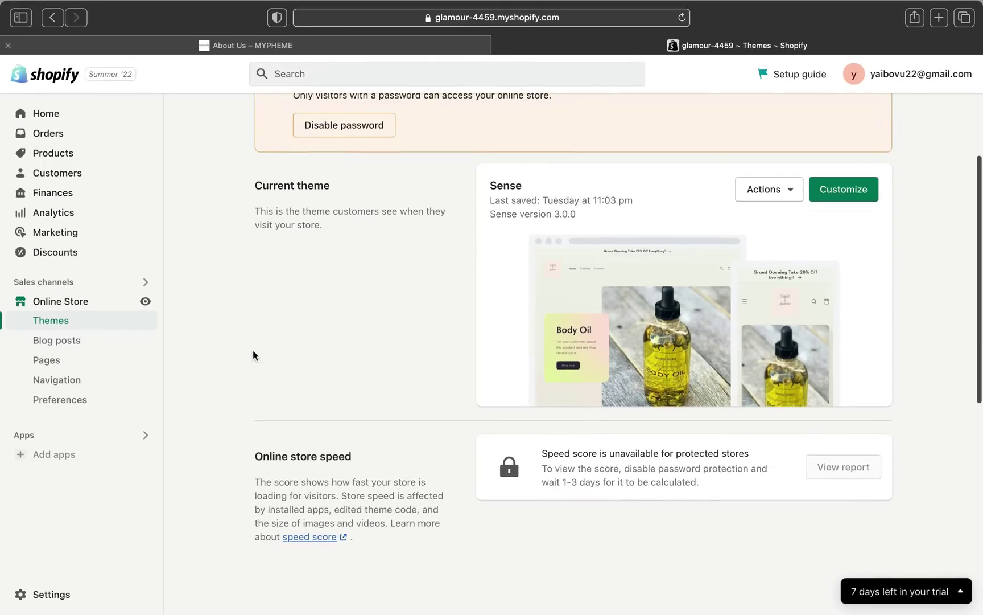
scroll(254, 355, "down", 8)
scroll(254, 355, "up", 12)
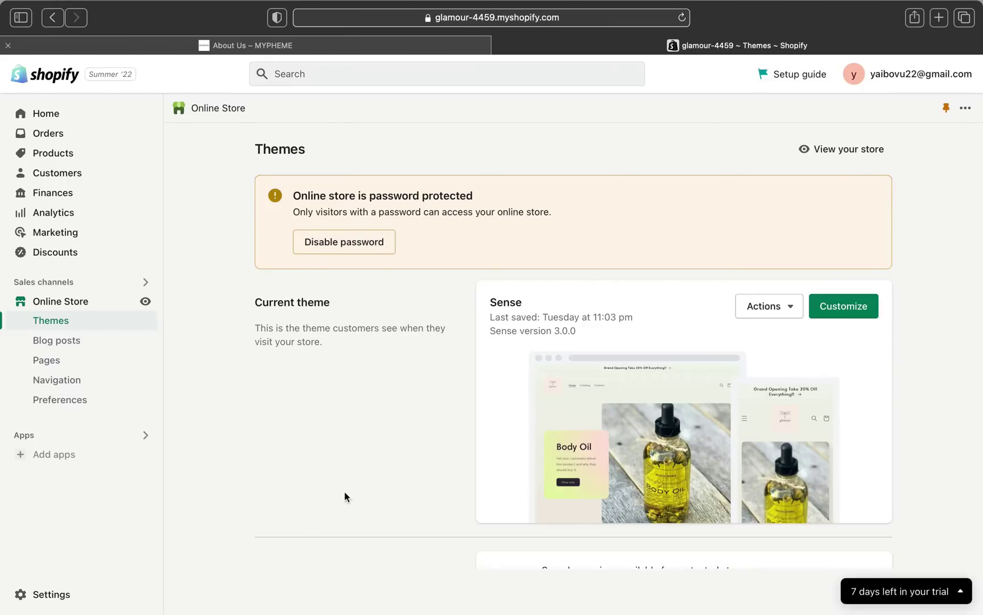
scroll(320, 383, "down", 3)
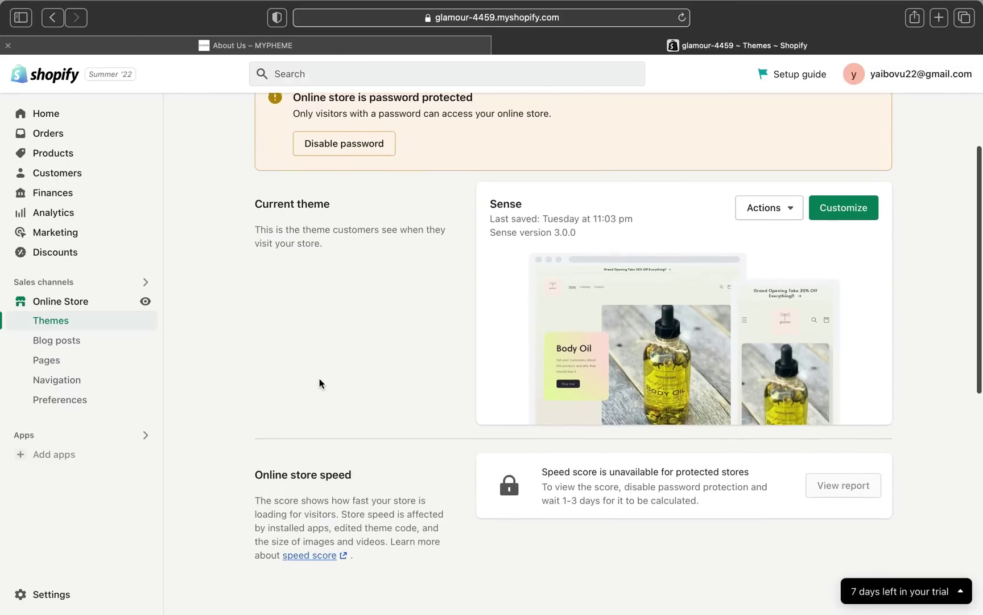
scroll(320, 383, "down", 1)
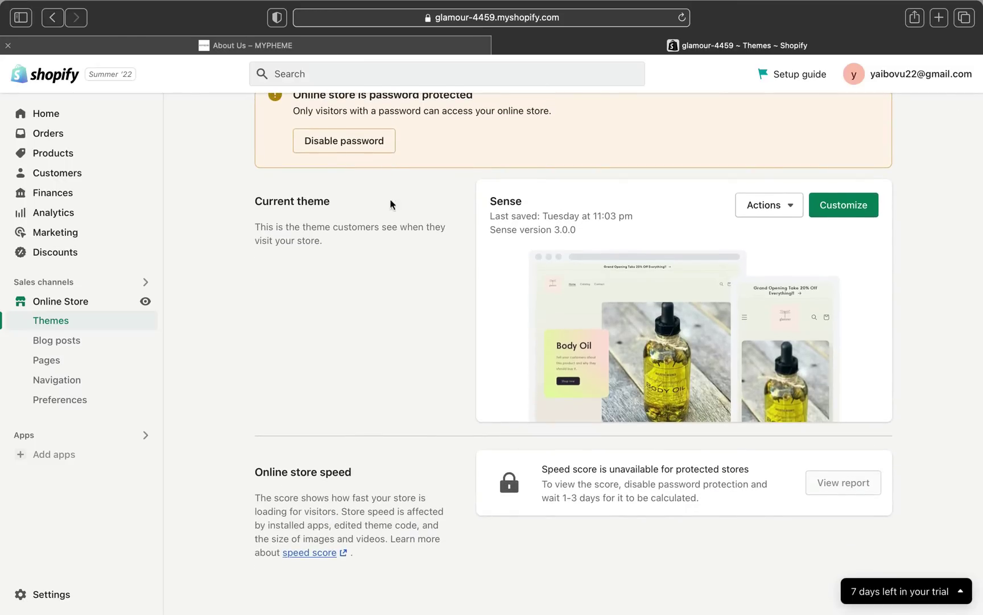
scroll(438, 354, "up", 4)
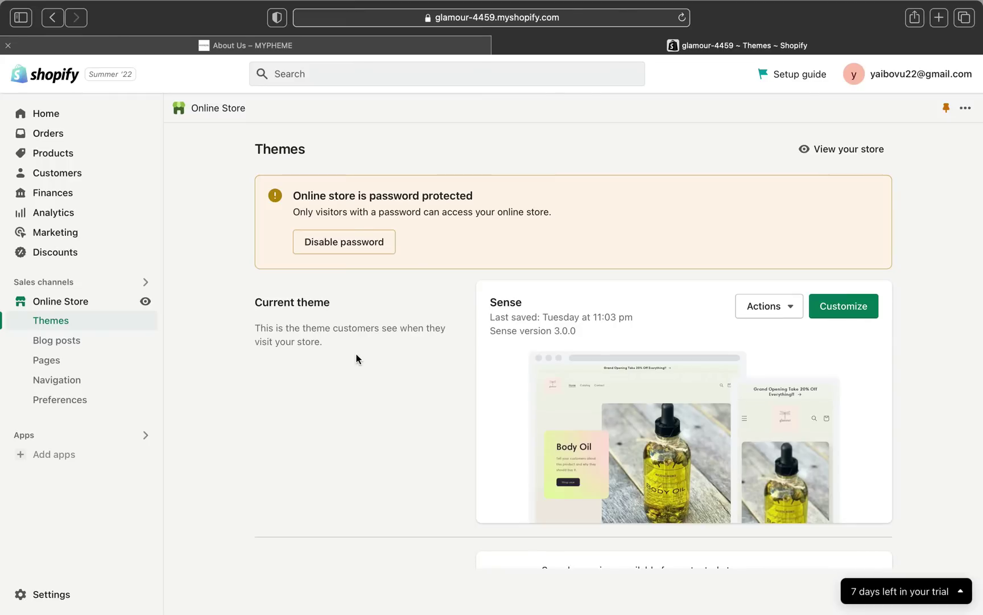
scroll(357, 359, "down", 5)
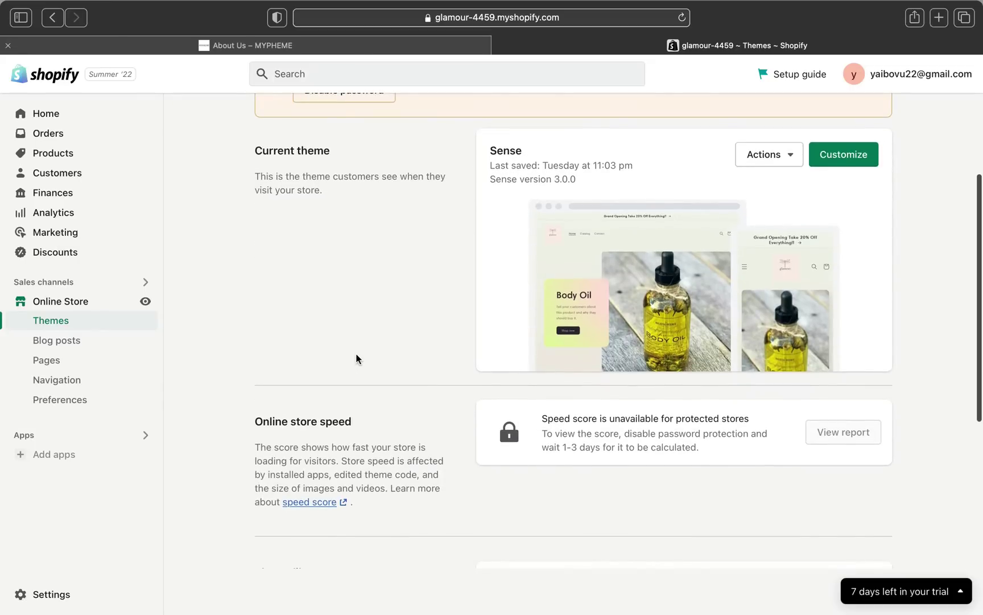
scroll(357, 359, "down", 2)
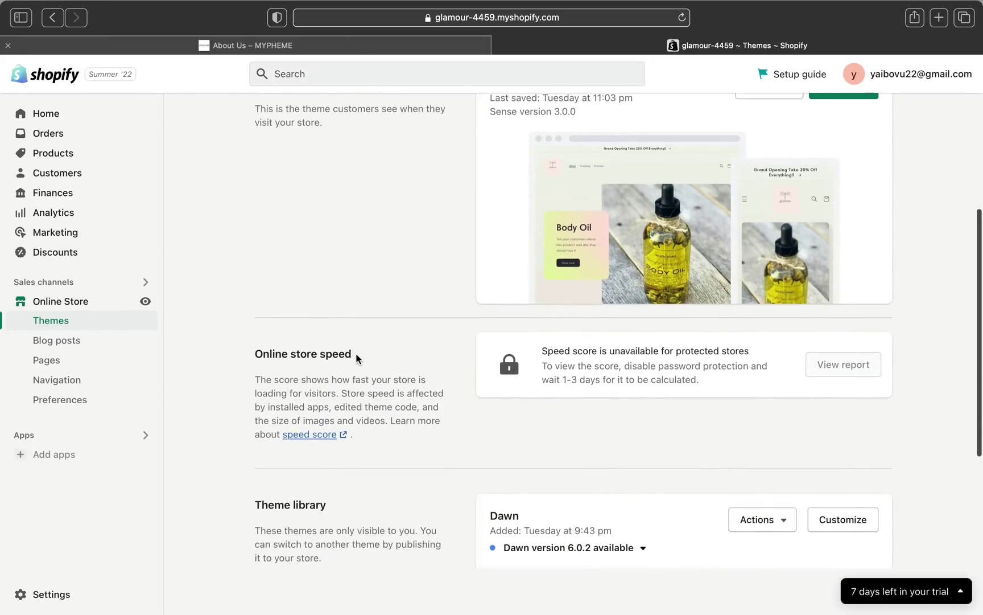
scroll(352, 345, "down", 5)
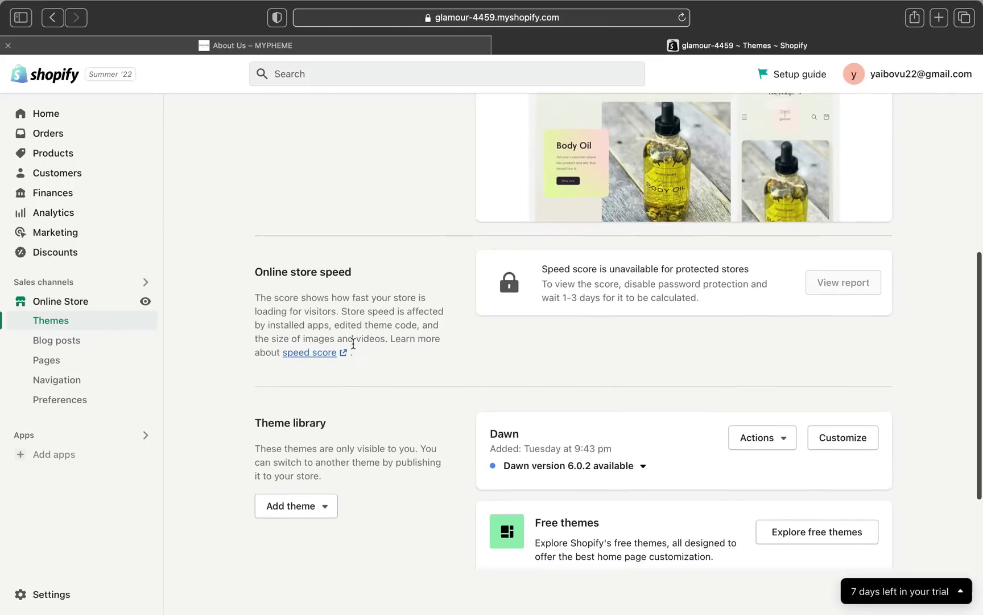
scroll(353, 343, "up", 13)
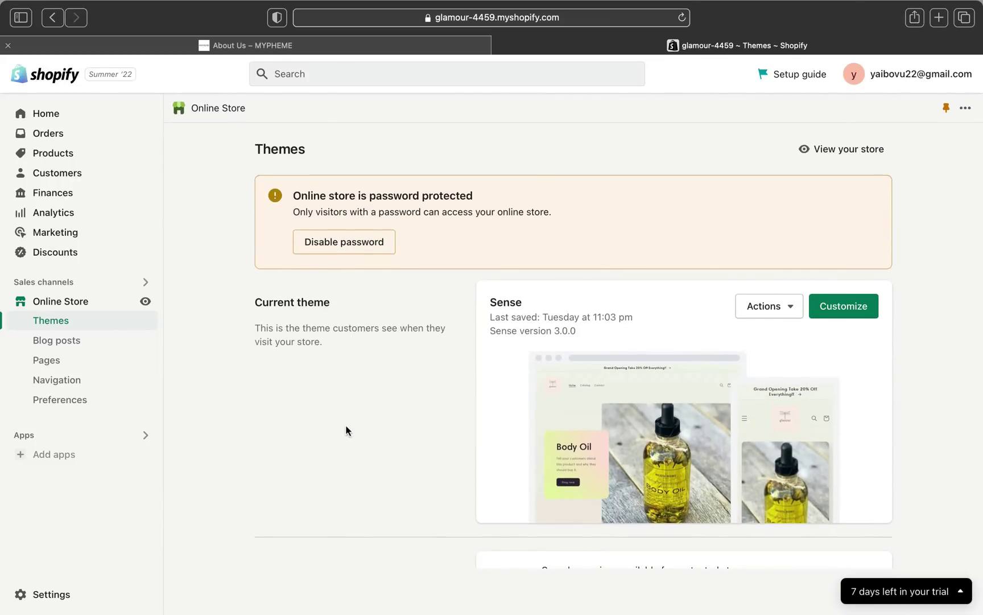
scroll(346, 431, "up", 1)
Open the current Sense theme of the online store for customization.
left_click(80, 305)
left_click(80, 303)
left_click(55, 323)
left_click(833, 313)
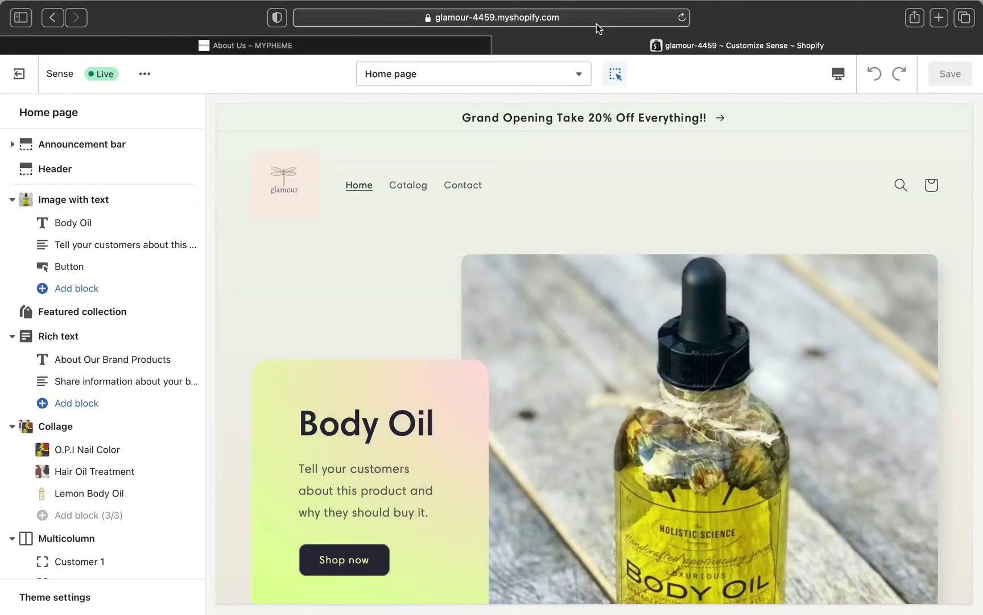
Switch the theme editor from the home page to the Password page template.
left_click(579, 79)
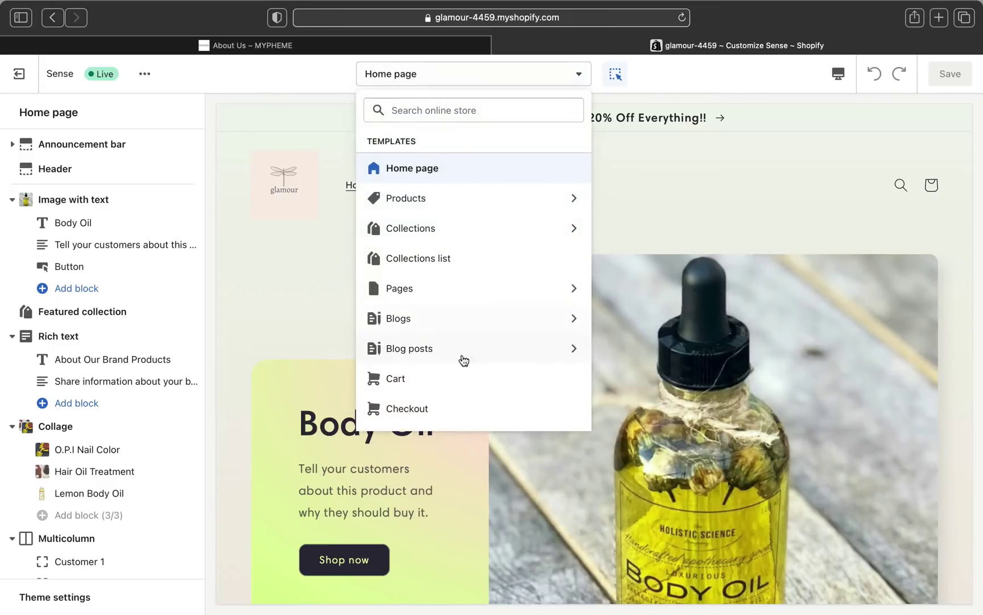
scroll(462, 358, "down", 1)
left_click(412, 417)
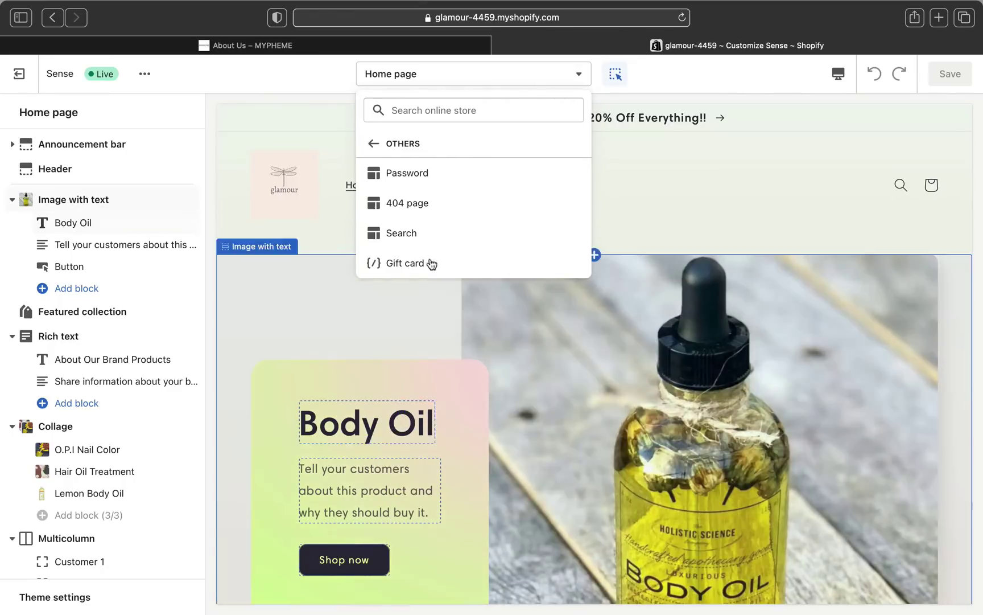
left_click(411, 171)
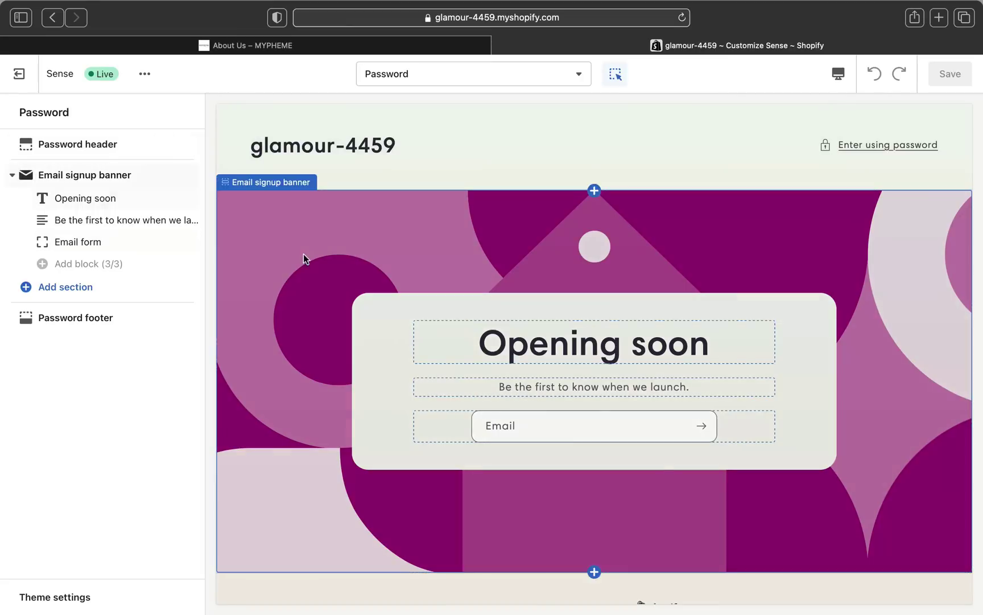
Add the glamour dragonfly logo from the image library to the password header.
left_click(140, 144)
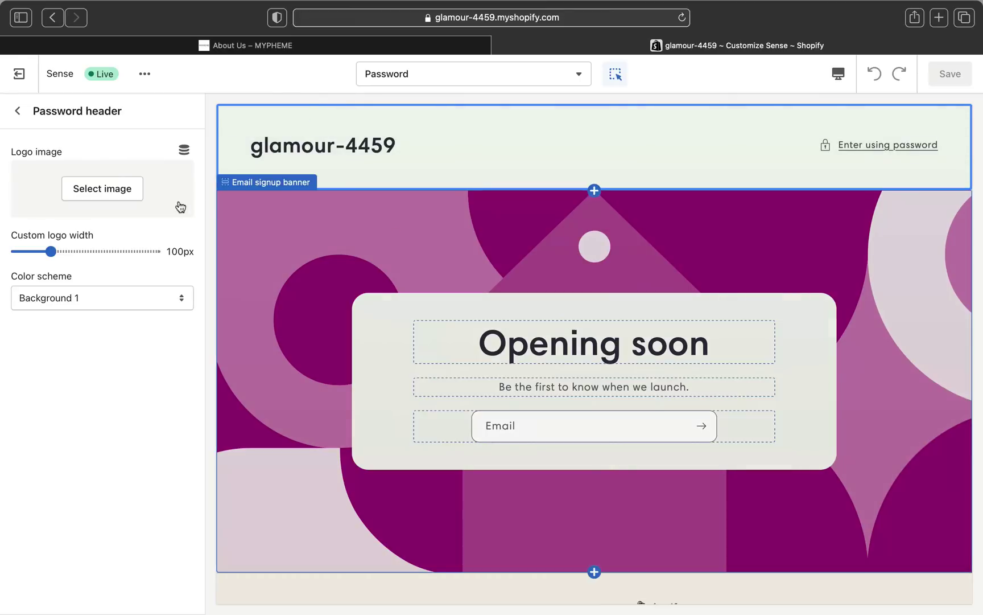
left_click(119, 199)
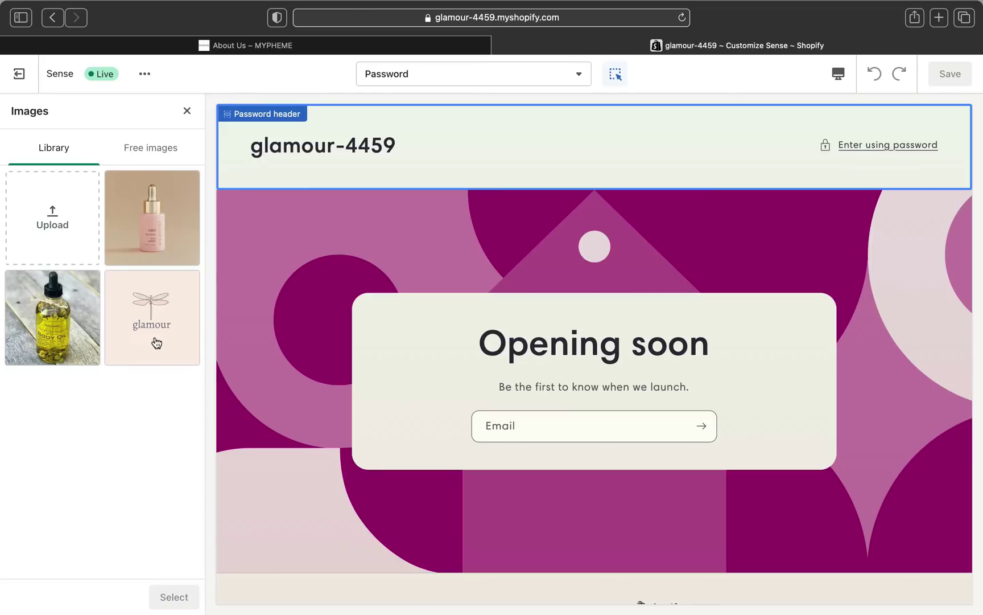
left_click(157, 342)
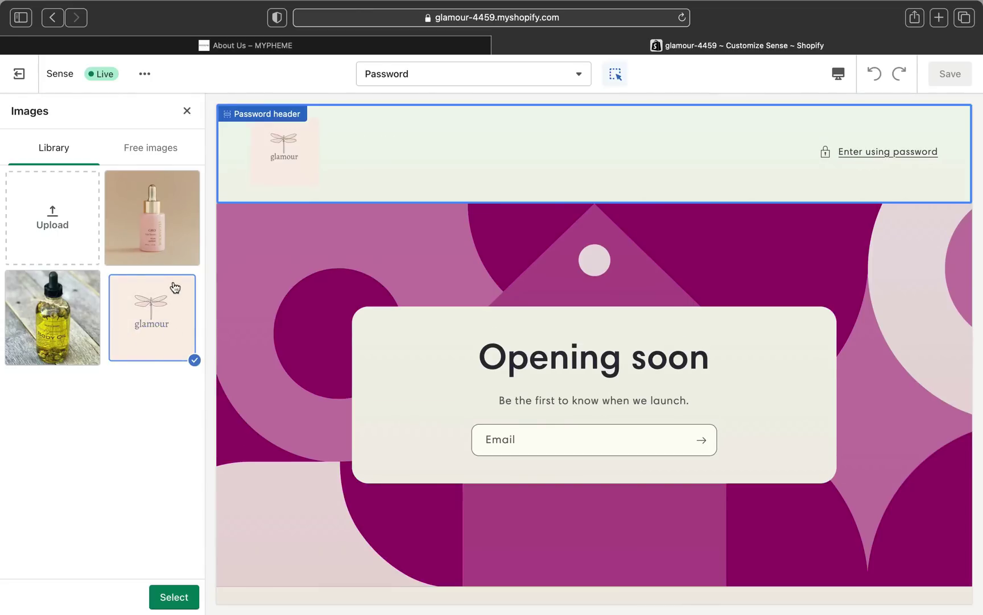
left_click(174, 598)
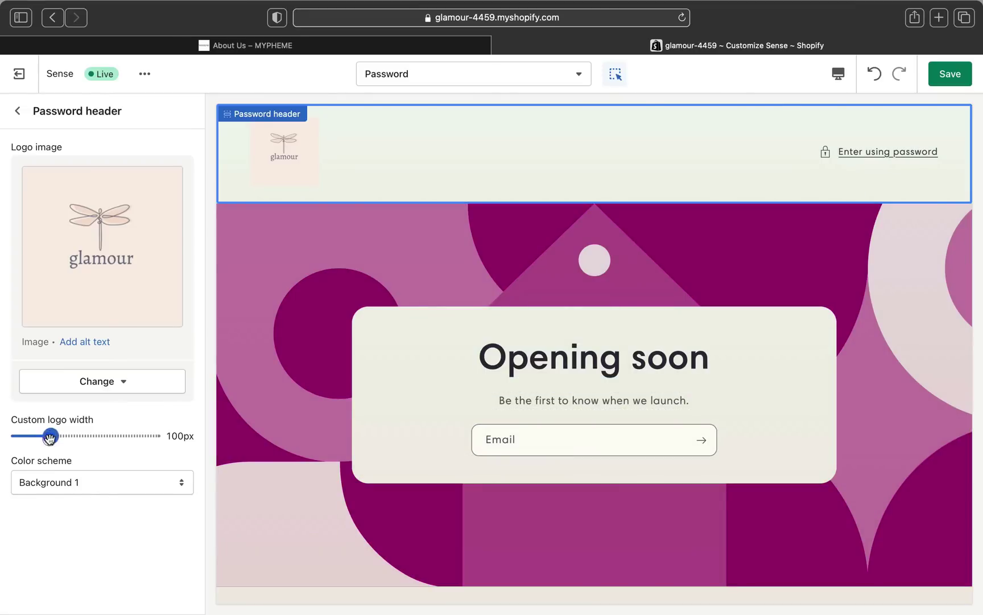
Try a larger logo in the password header, settle on a custom logo width of 110px, and return to the section list.
left_click_drag(47, 435, 108, 437)
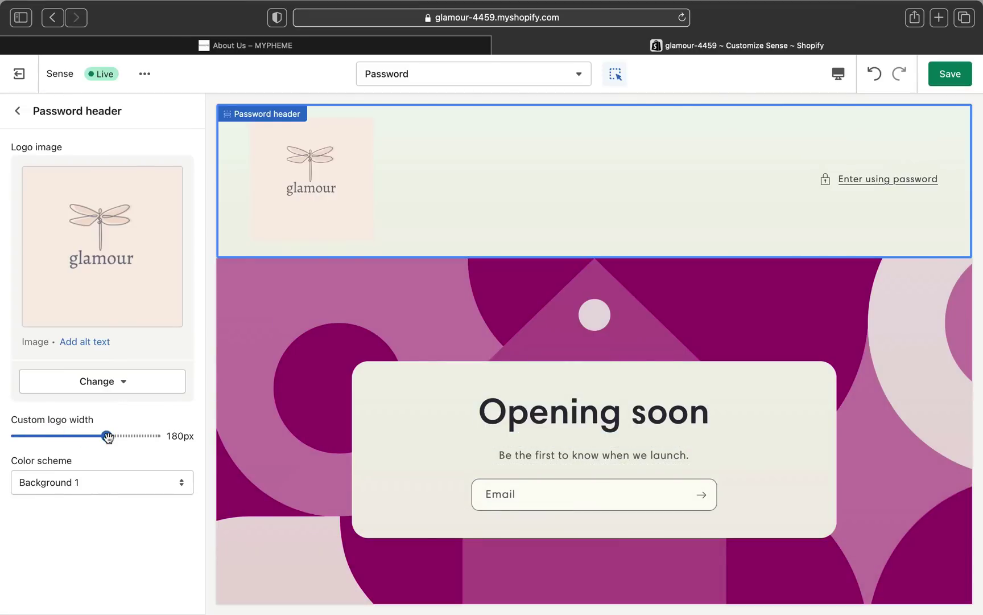
left_click(126, 436)
left_click_drag(94, 436, 59, 436)
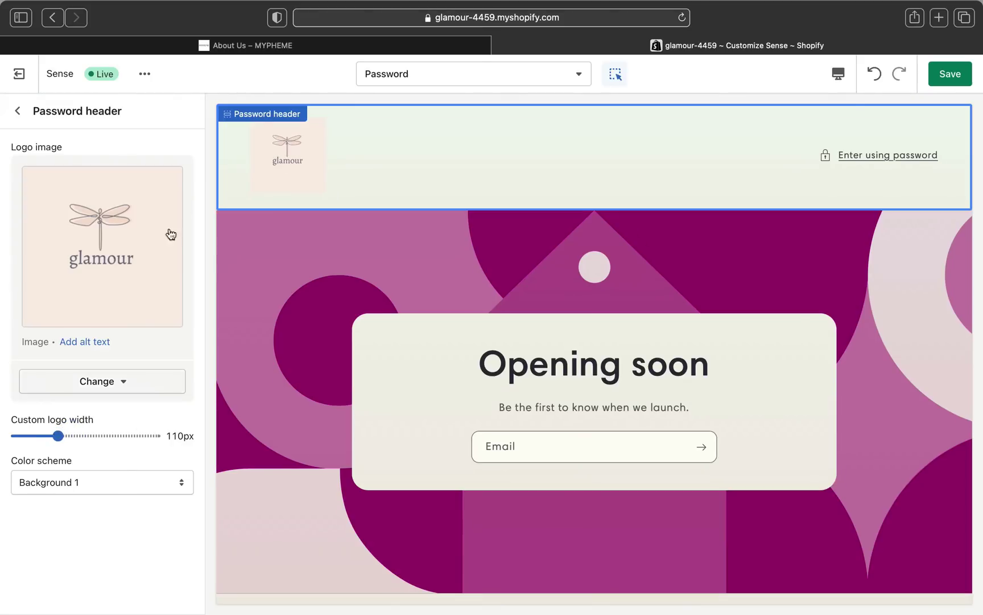
left_click(22, 110)
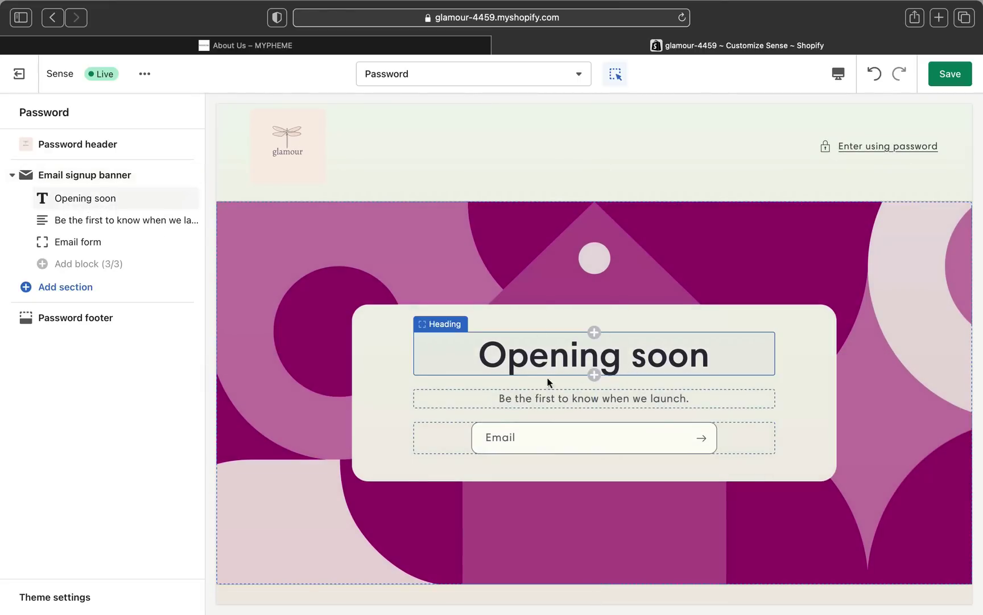
Replace the email signup banner's heading text with "Coming Soon!".
left_click(98, 202)
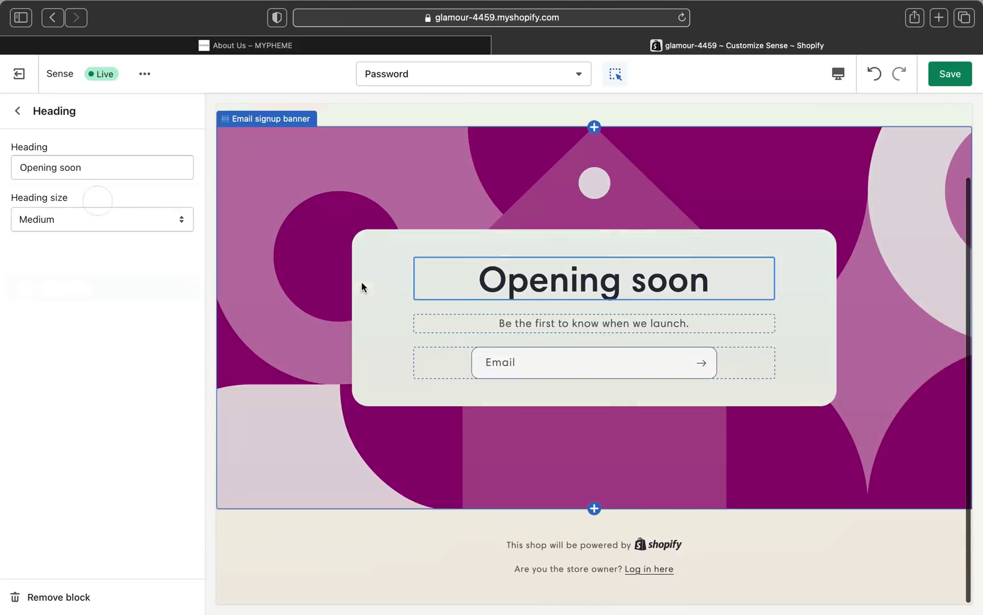
left_click(130, 171)
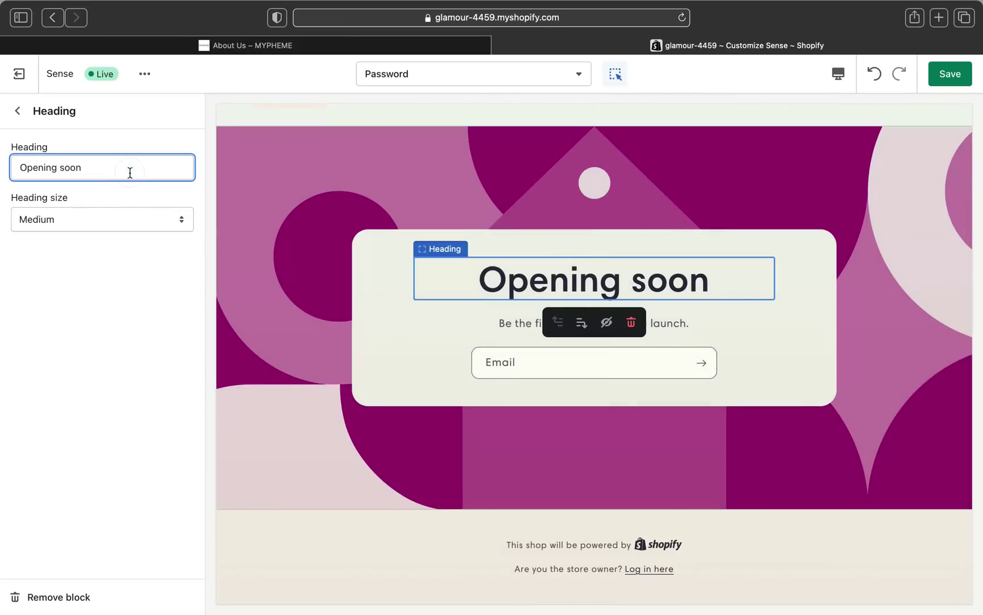
key("BackSpace")
key("BackSpace")
key("BackSpace")
key("BackSpace")
key("BackSpace")
key("BackSpace")
key("BackSpace")
key("BackSpace")
key("BackSpace")
key("BackSpace")
key("BackSpace")
key("BackSpace")
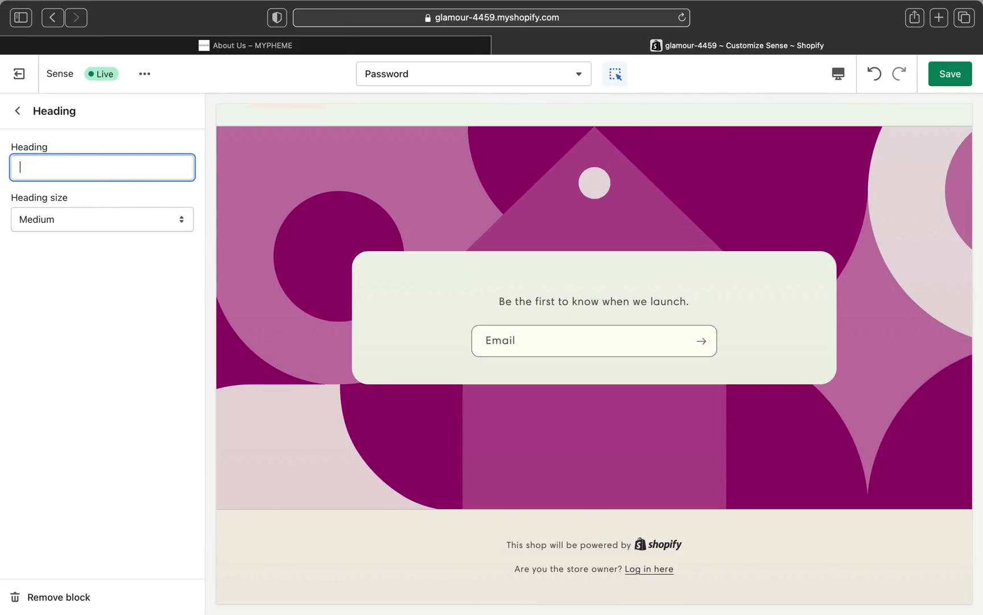
type("C")
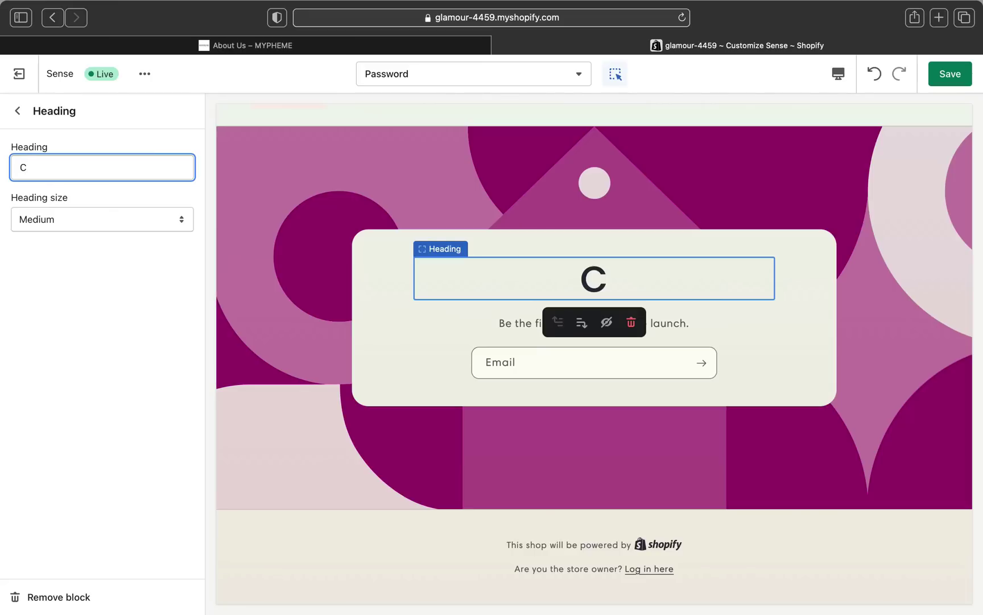
type("omin")
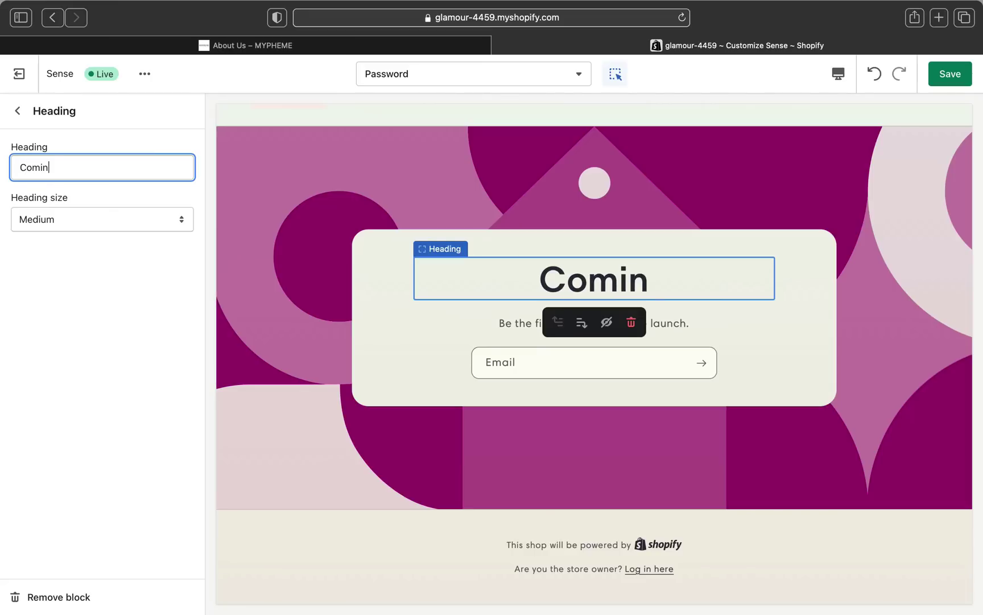
type("g So")
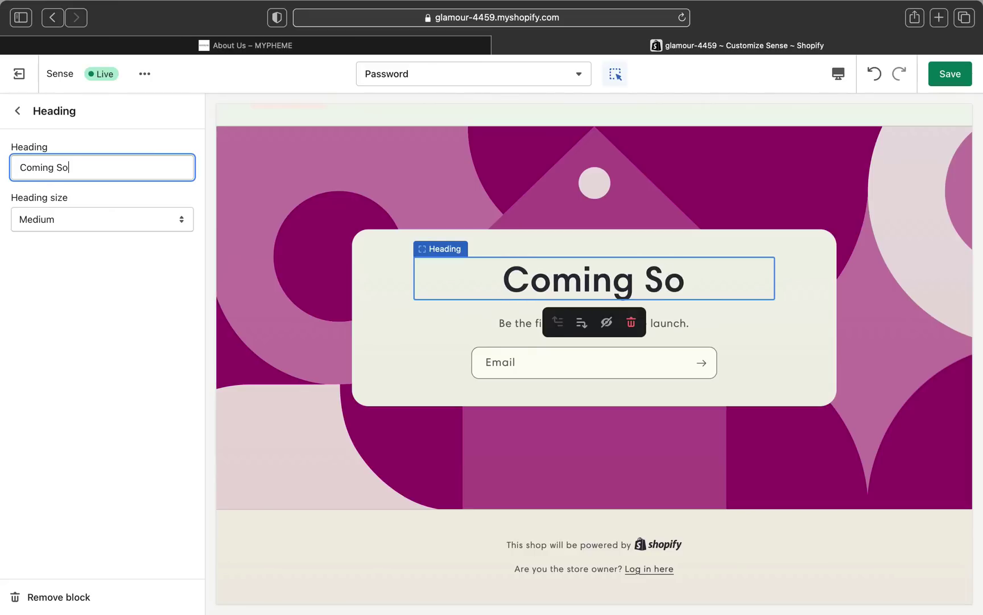
type("on!")
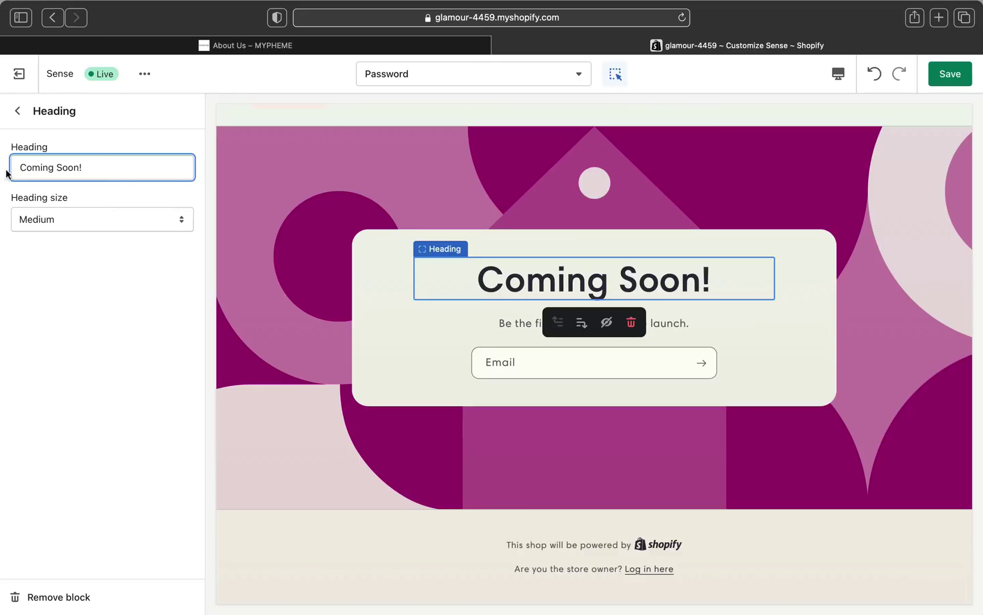
Compare the Small, Medium and Large sizes for the "Coming Soon!" heading and set it to Large.
left_click(80, 223)
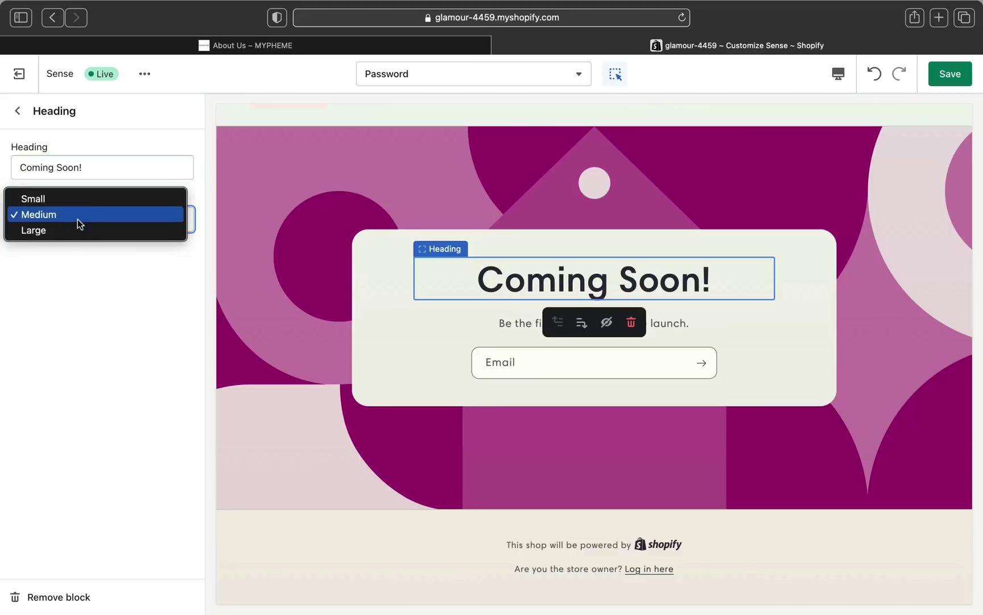
left_click(58, 203)
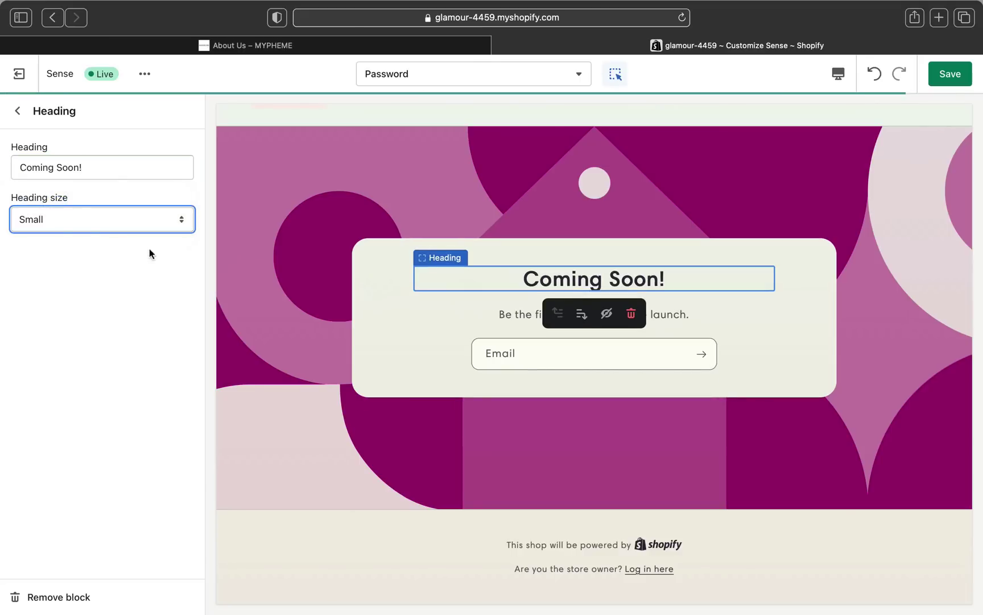
left_click(185, 220)
left_click(142, 248)
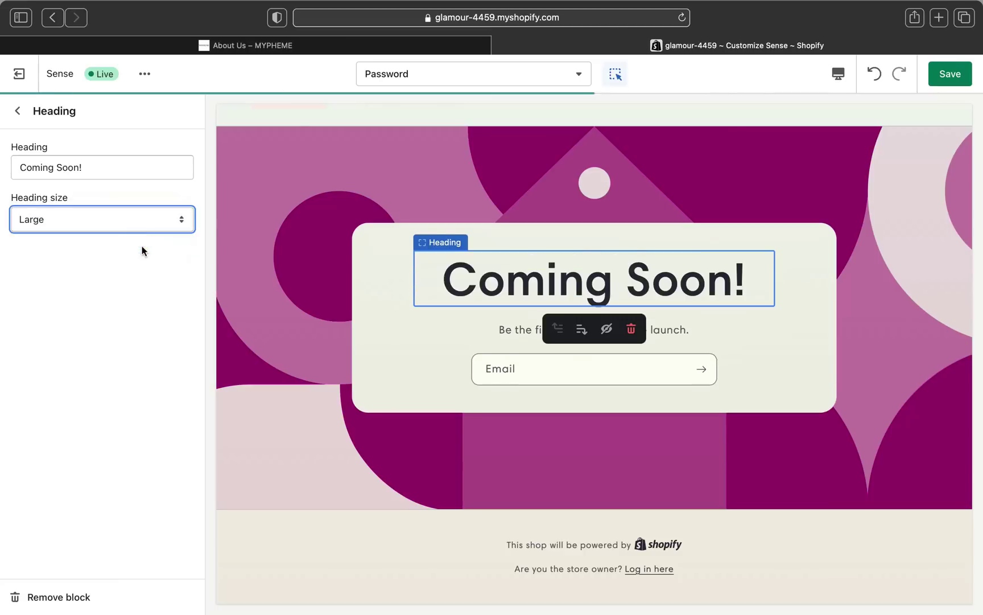
left_click(183, 218)
left_click(147, 200)
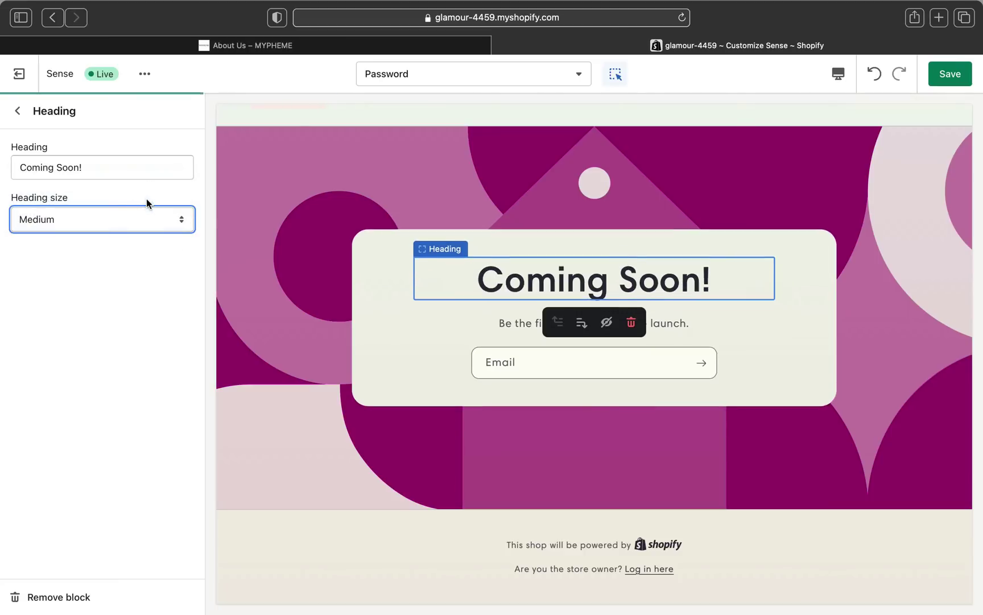
left_click(183, 223)
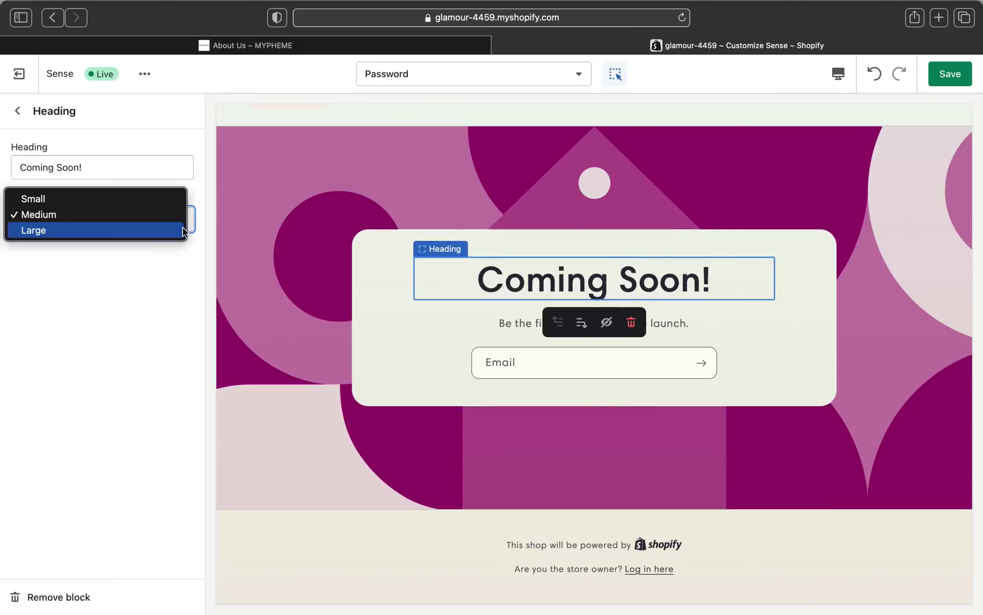
left_click(149, 230)
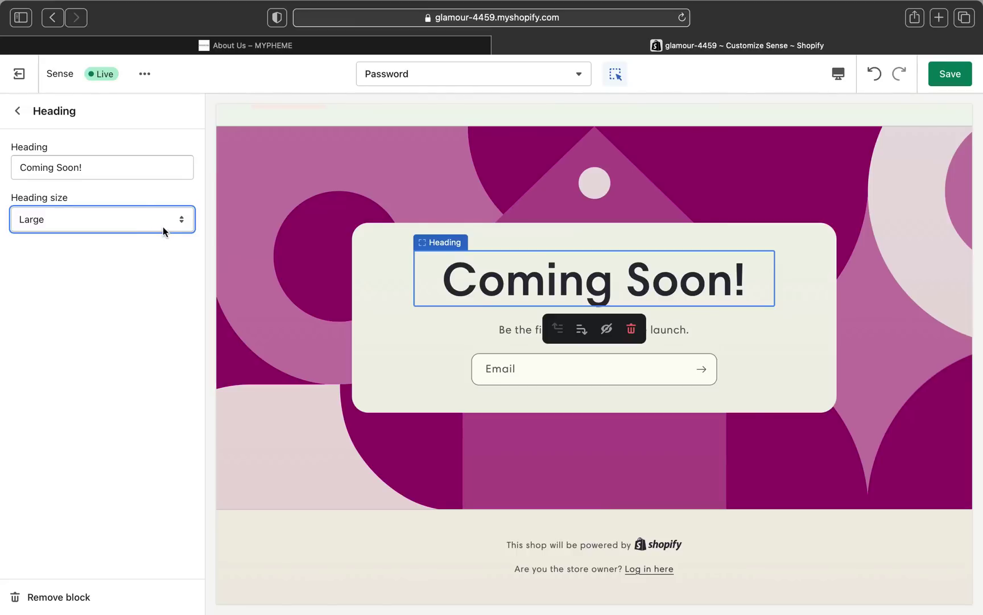
left_click(17, 111)
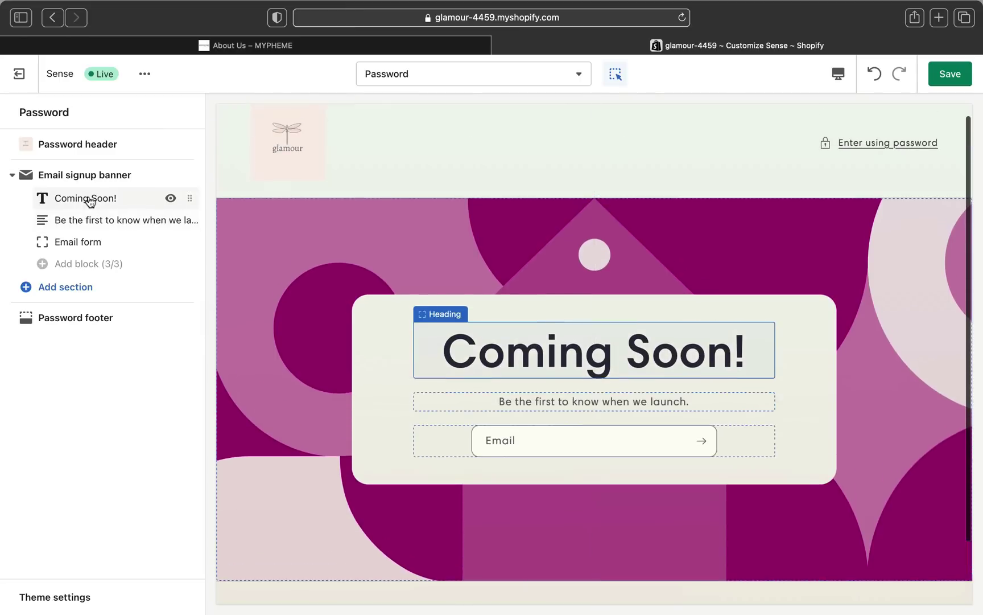
scroll(548, 371, "down", 3)
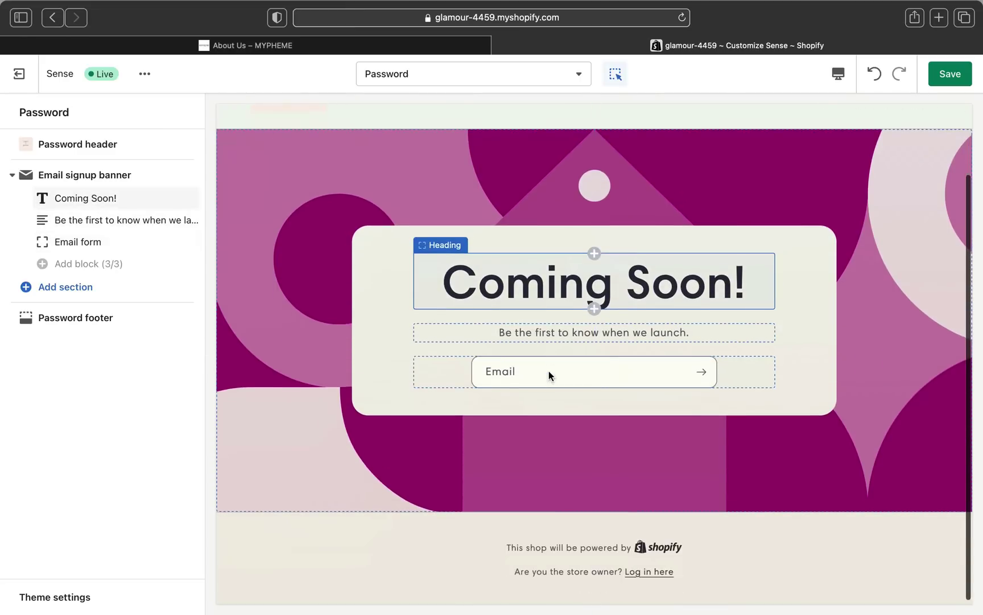
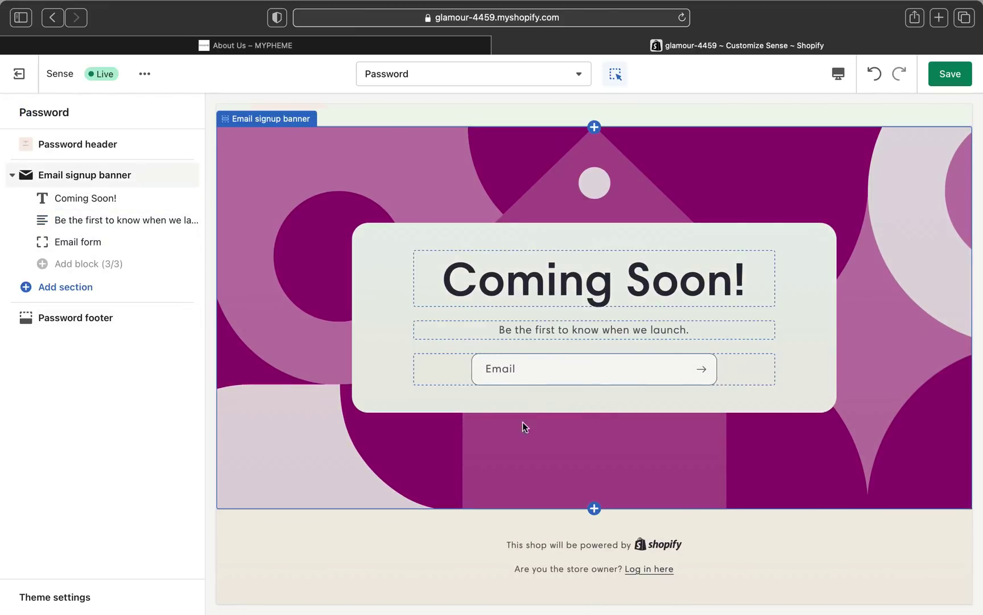
Examine which settings the email form, the launch paragraph and the email signup banner offer, and return to the section list.
left_click(526, 377)
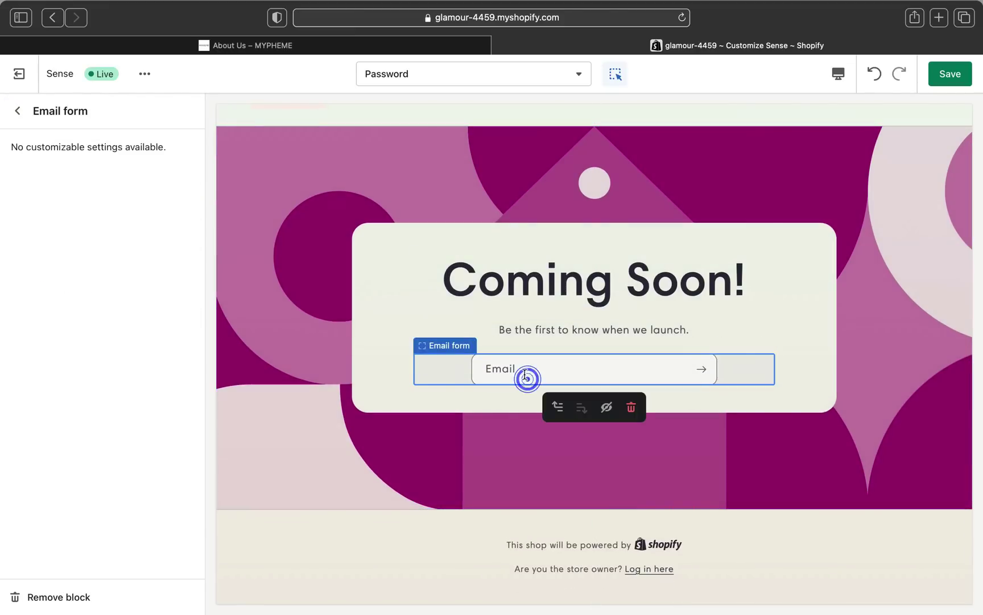
left_click(619, 322)
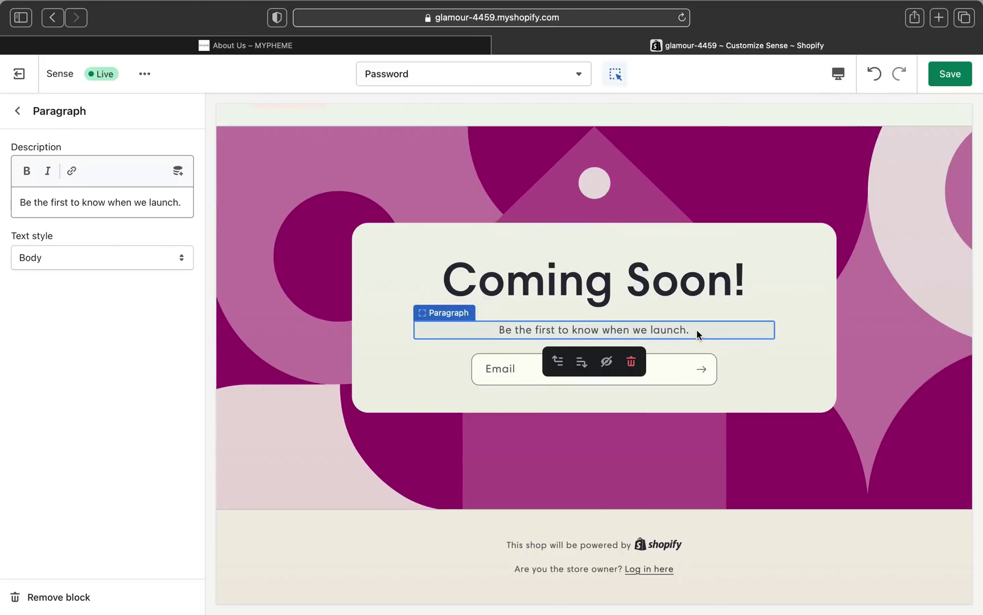
left_click(524, 367)
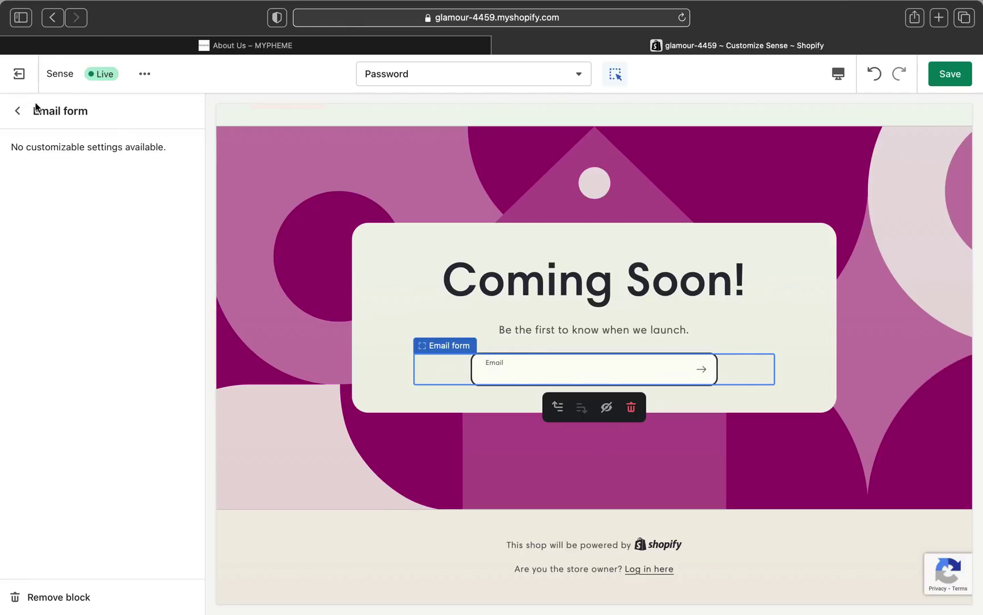
left_click(18, 110)
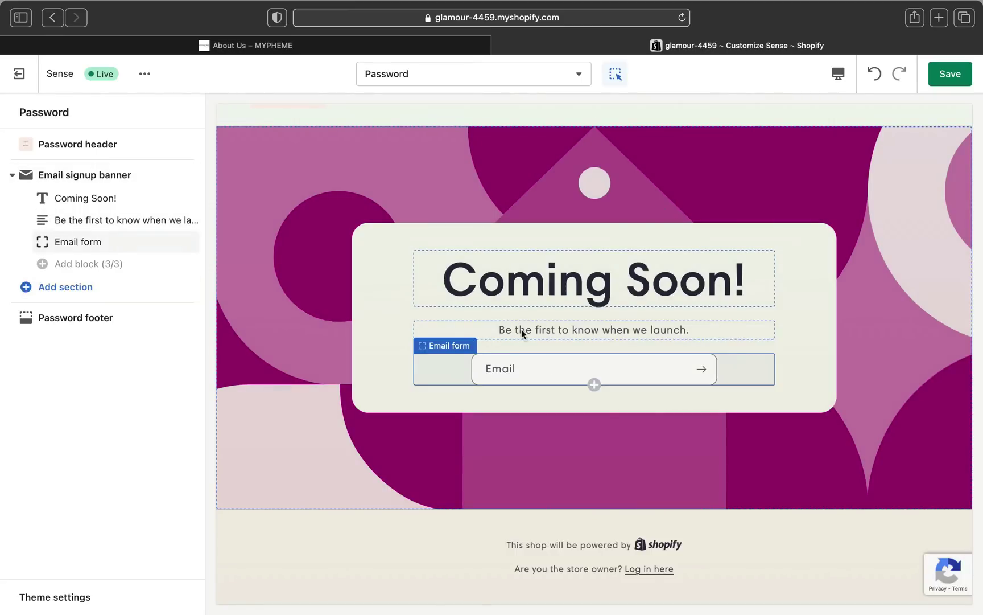
left_click(692, 329)
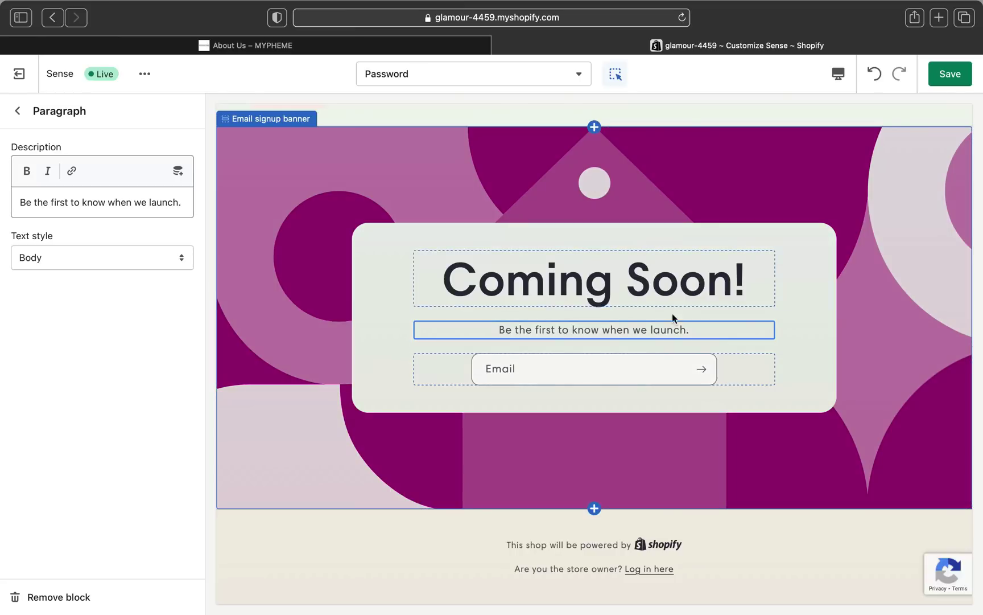
left_click(876, 502)
left_click(900, 292)
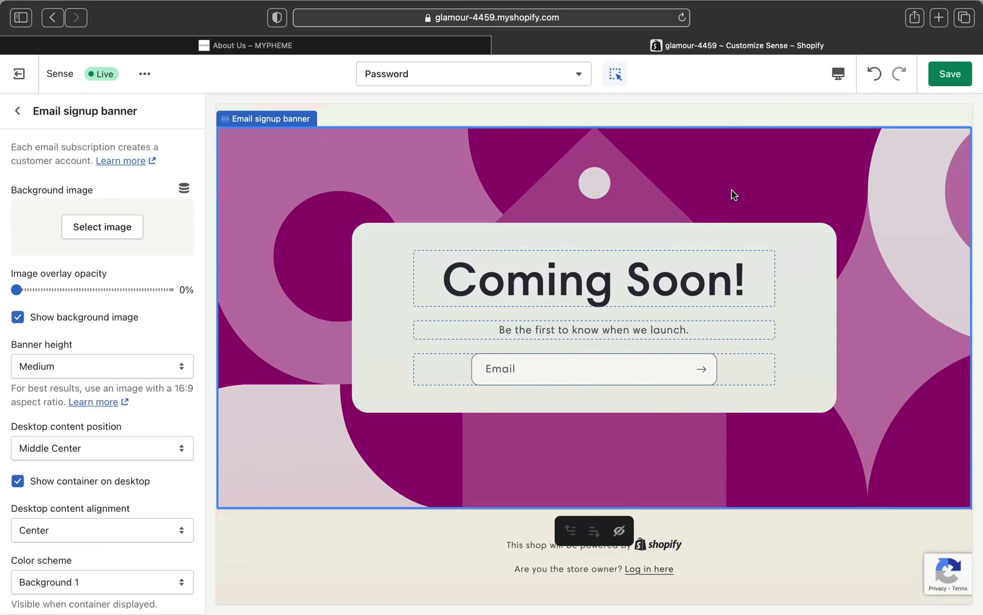
left_click(497, 369)
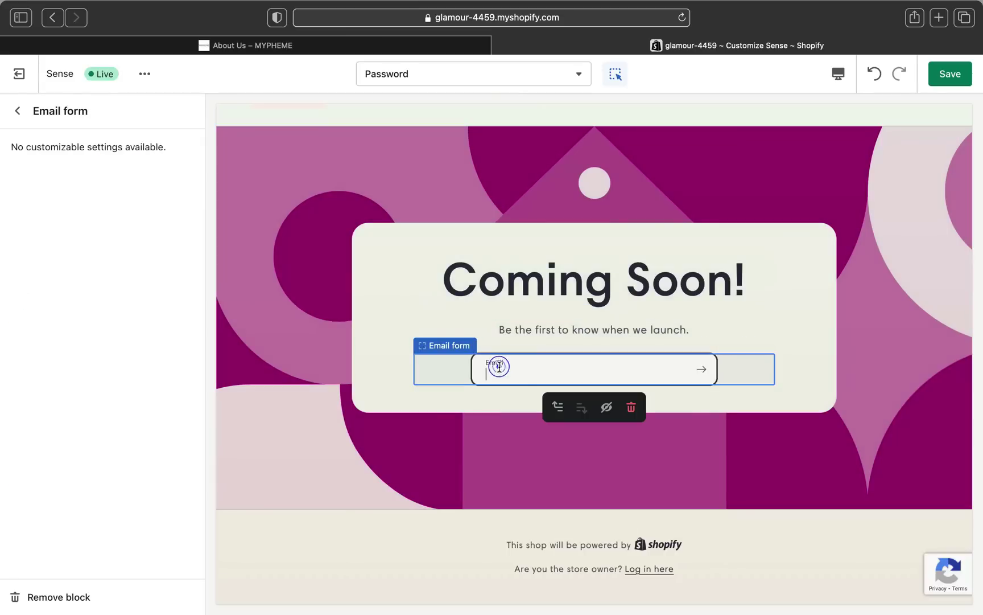
left_click(20, 113)
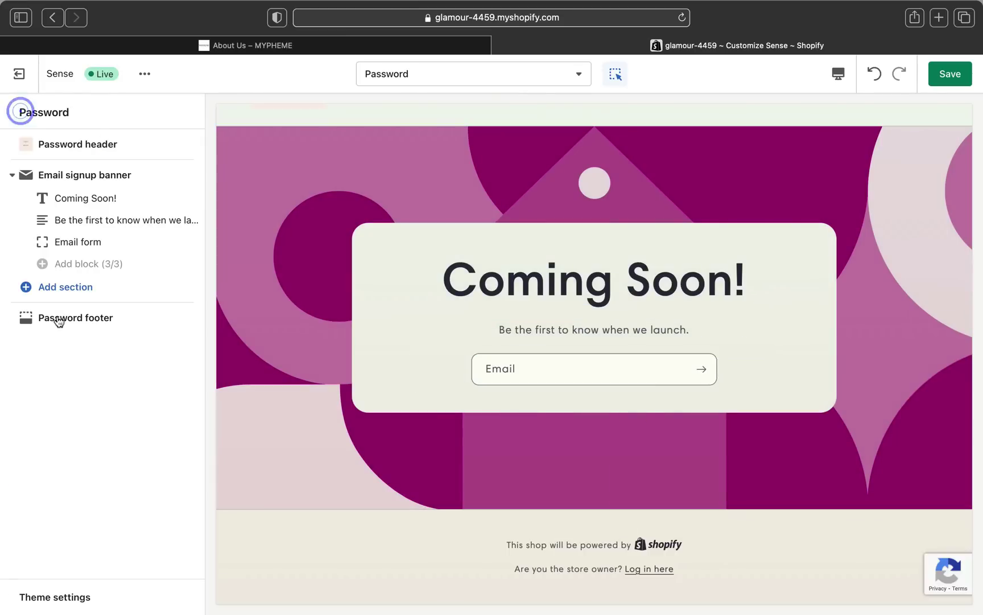
Browse the available theme sections and add a Video section below the email signup banner.
left_click(27, 287)
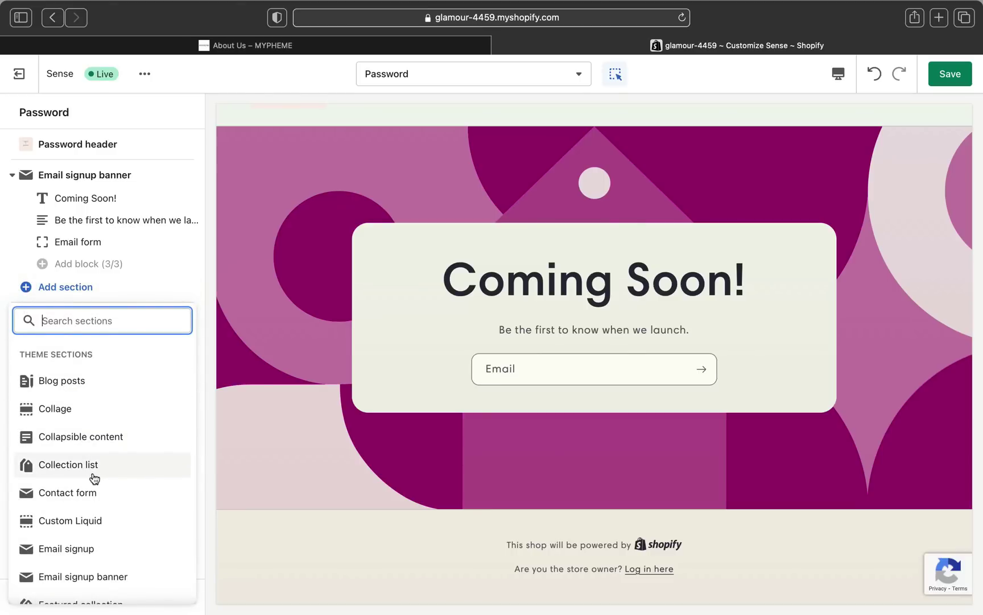
scroll(95, 478, "down", 3)
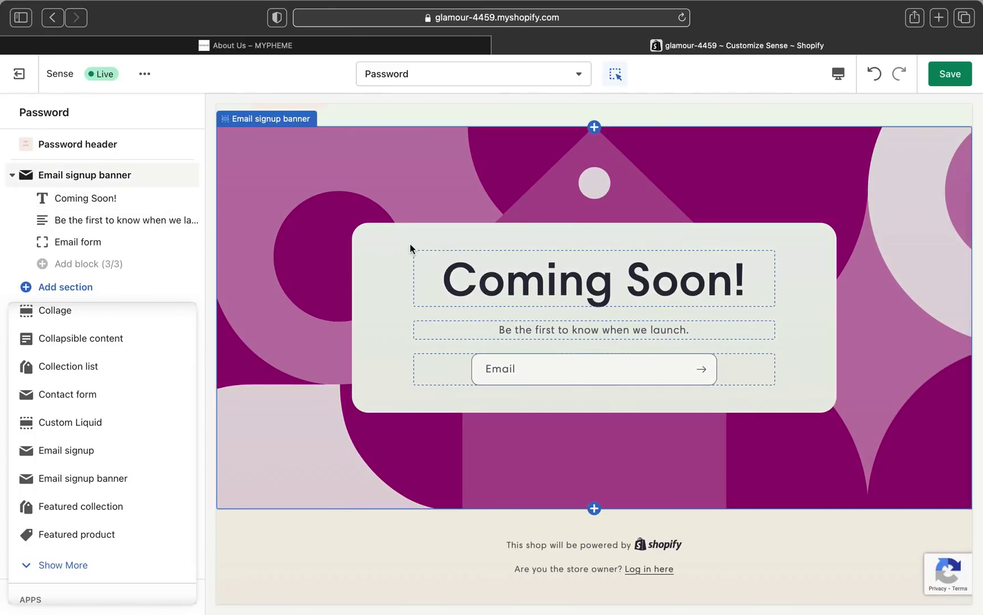
scroll(114, 499, "down", 3)
scroll(113, 499, "up", 5)
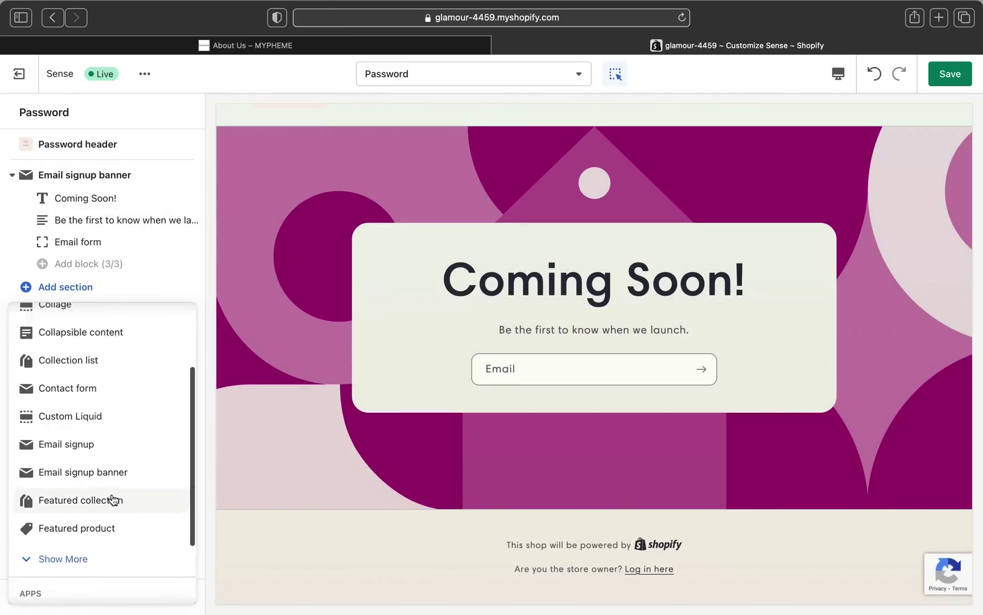
scroll(114, 499, "down", 1)
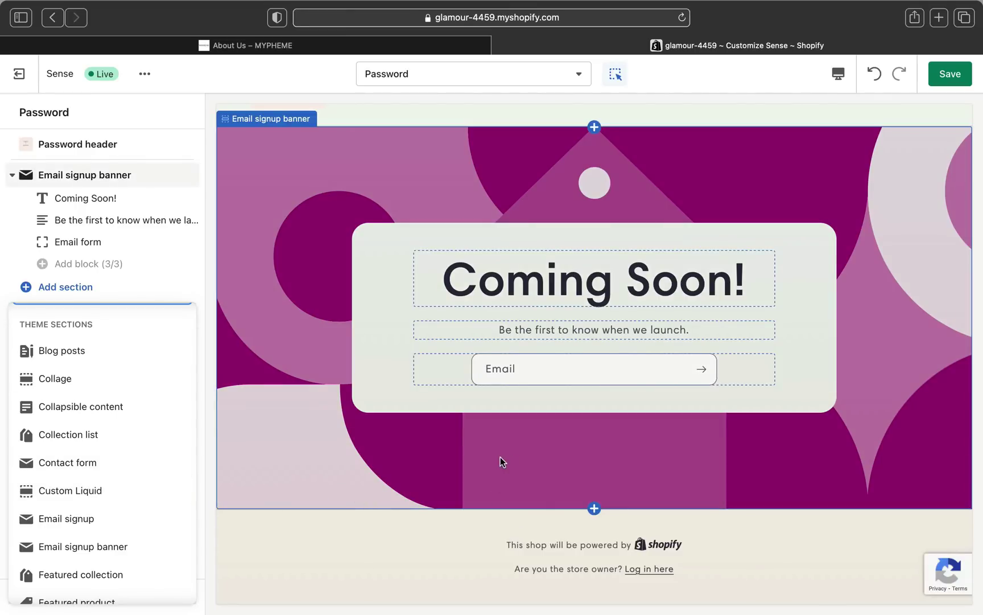
scroll(500, 457, "down", 1)
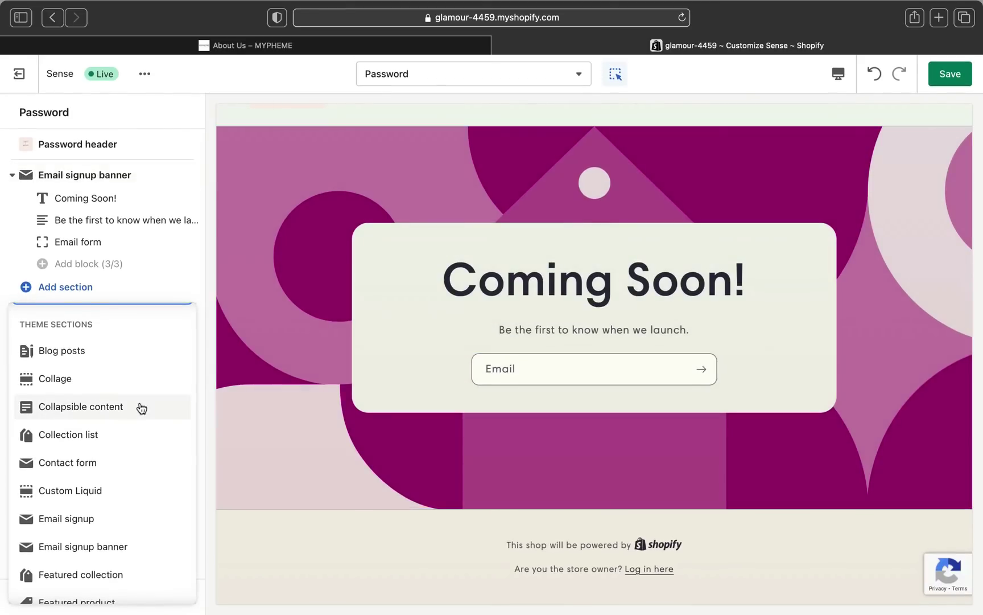
scroll(103, 368, "up", 2)
scroll(102, 369, "down", 4)
scroll(102, 369, "up", 4)
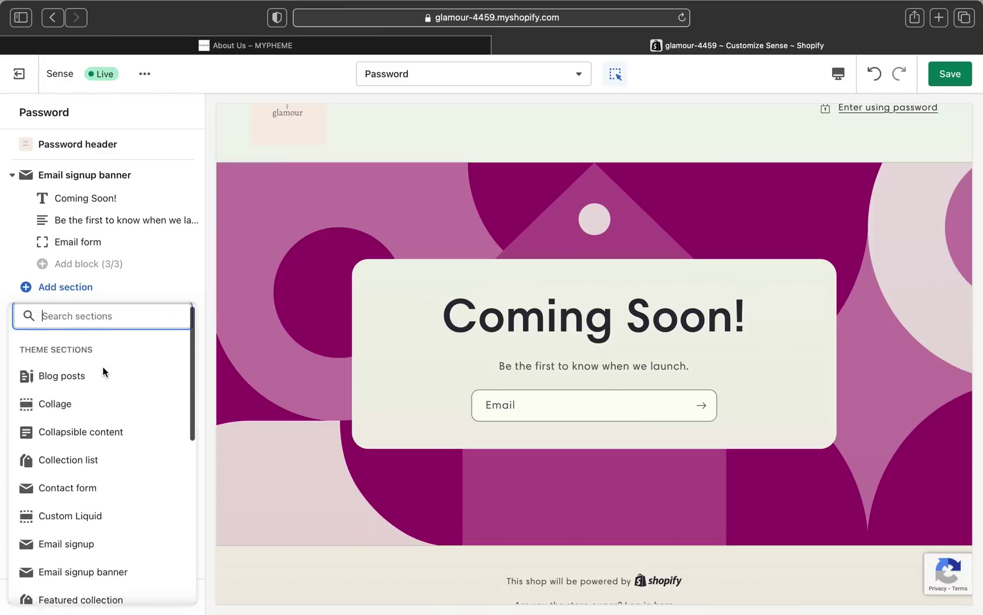
scroll(103, 369, "down", 8)
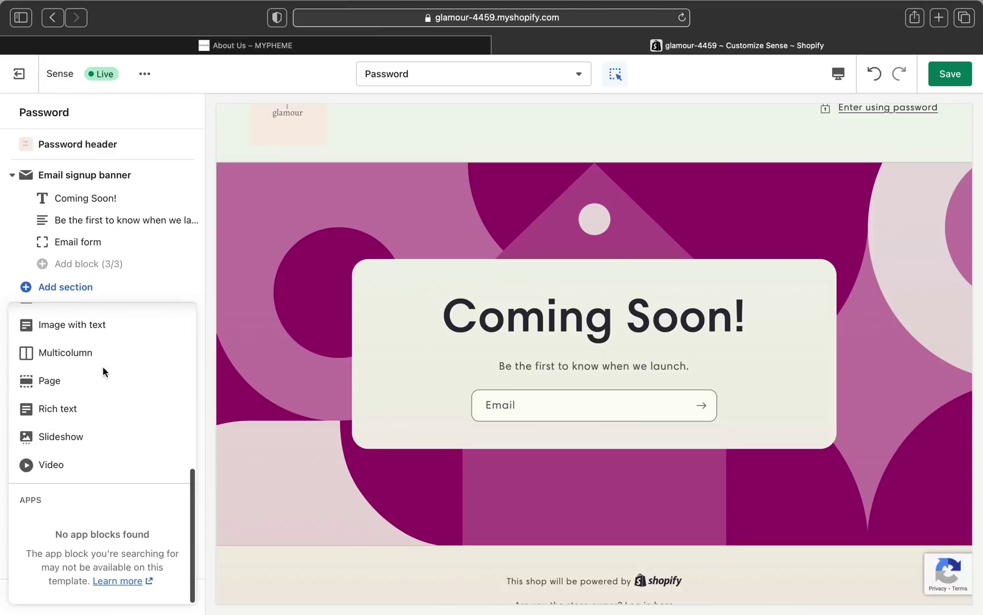
left_click(36, 469)
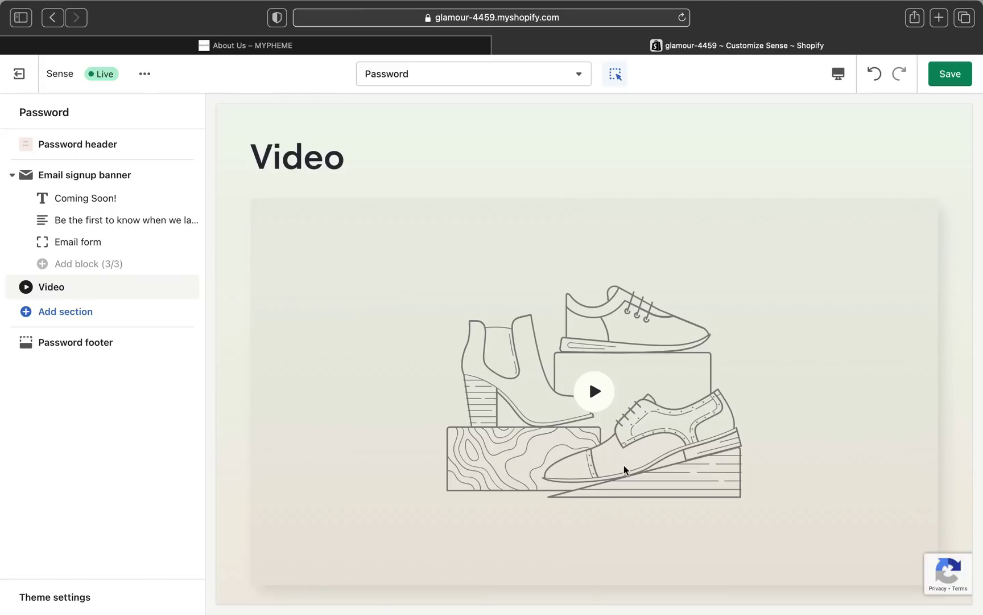
Examine the new Video section's settings and return to the section list.
left_click(578, 450)
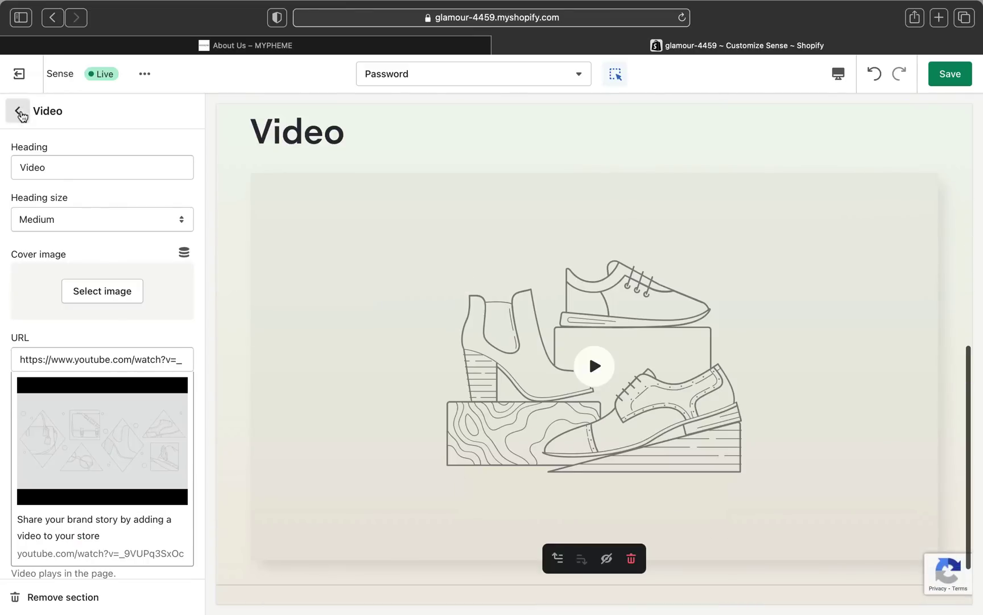
left_click(21, 115)
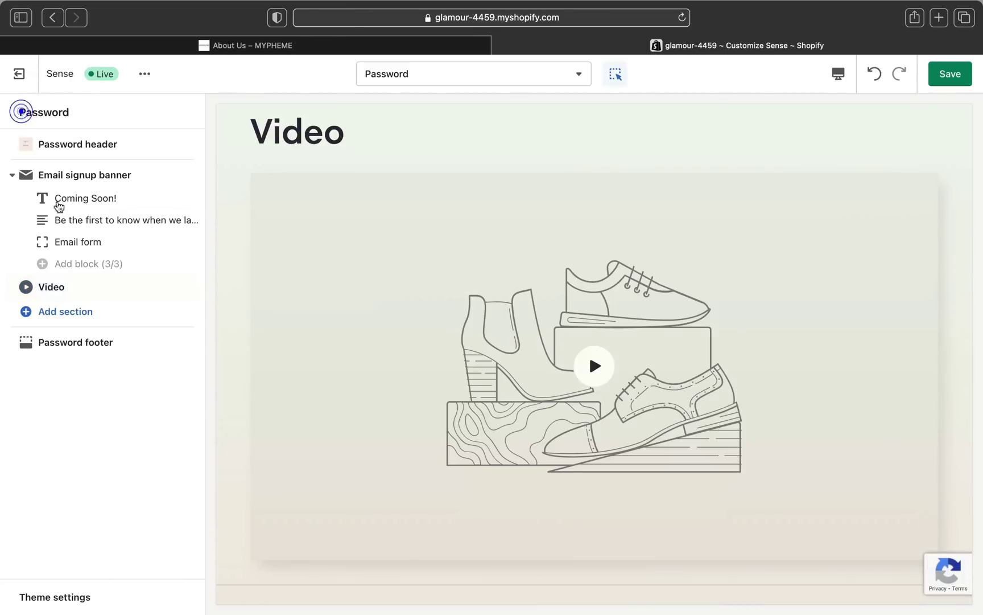
left_click(53, 283)
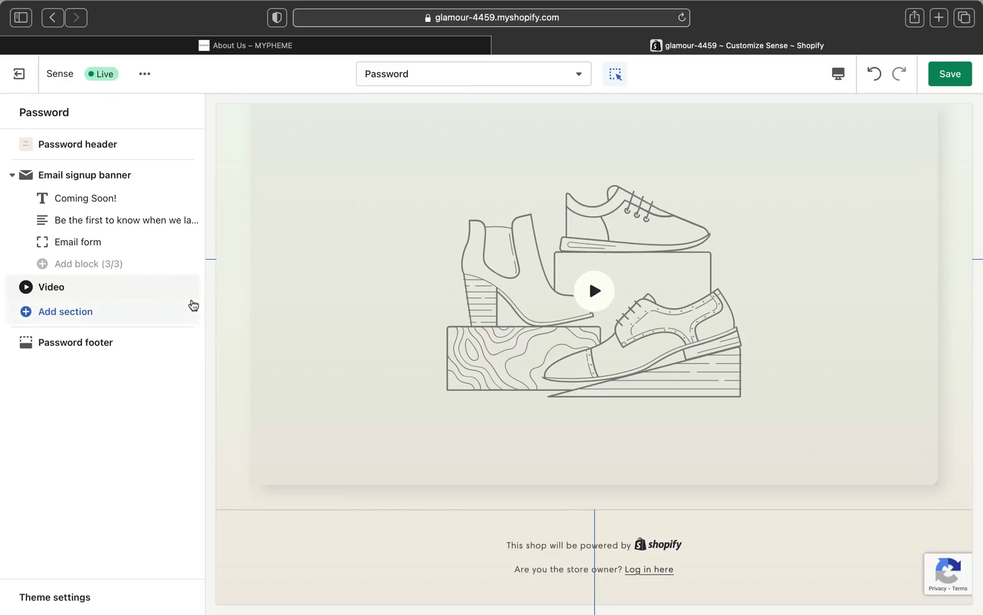
Move the Video section between the password header and the email signup banner, and check the new order in the page preview.
mouse_move(189, 295)
left_click_drag(189, 295, 185, 226)
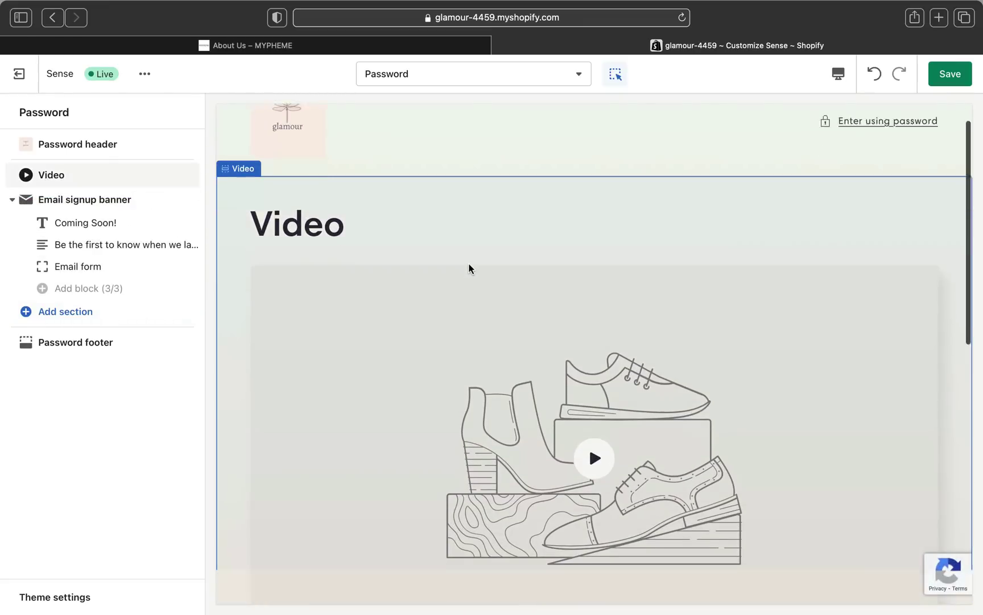
scroll(469, 267, "down", 10)
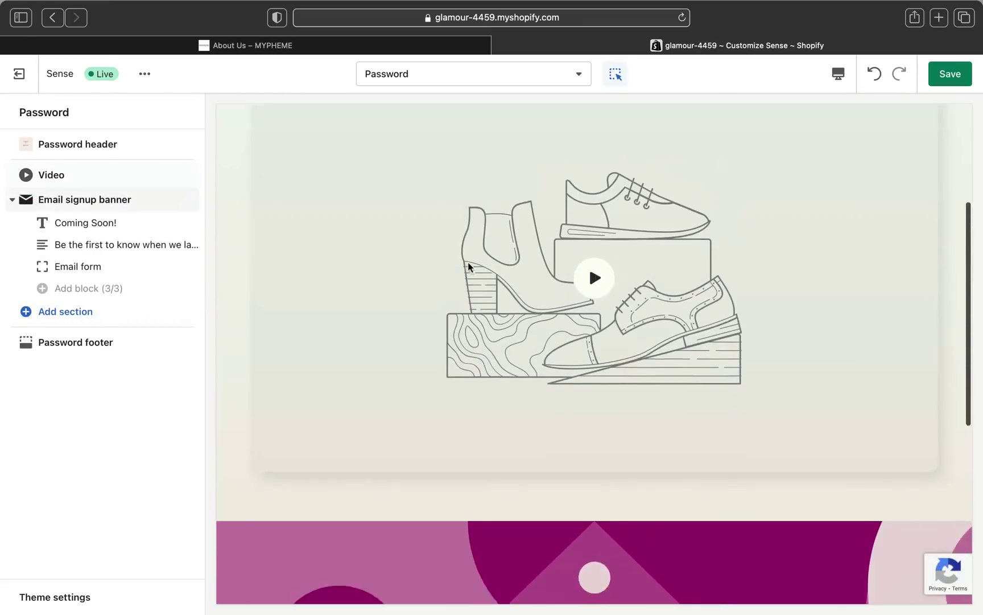
scroll(469, 263, "down", 8)
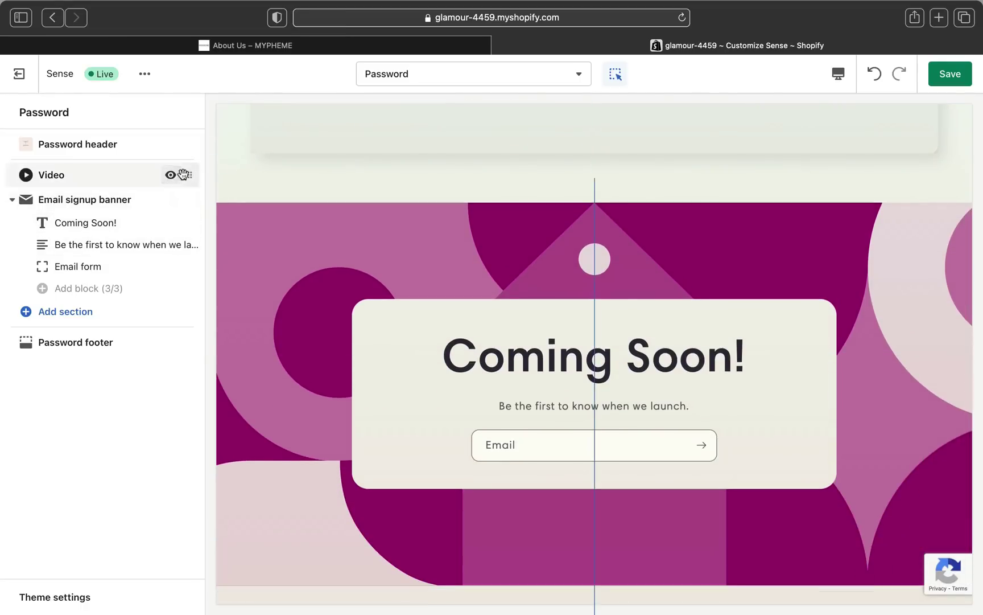
left_click_drag(183, 174, 175, 212)
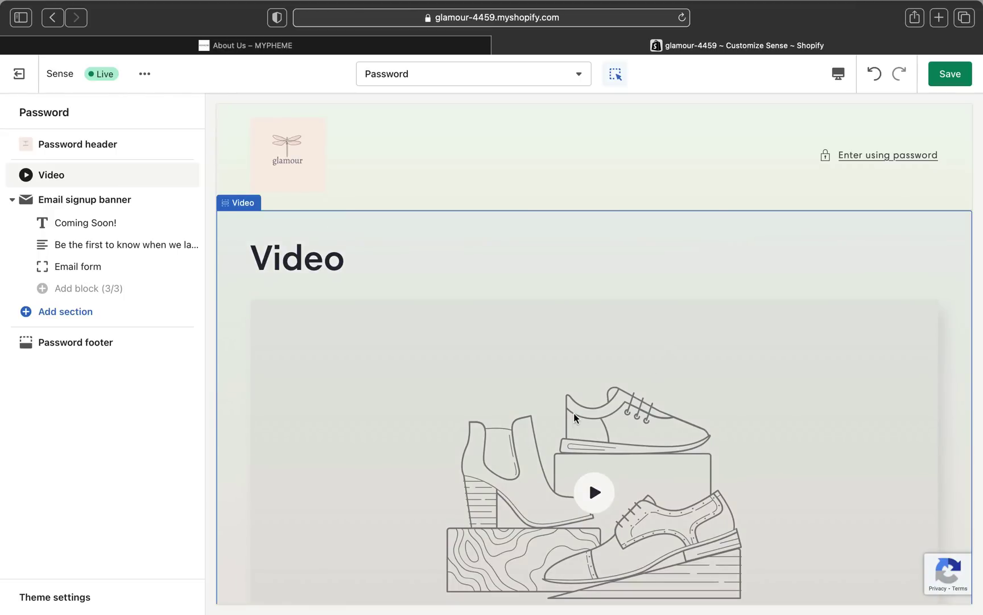
scroll(575, 413, "down", 3)
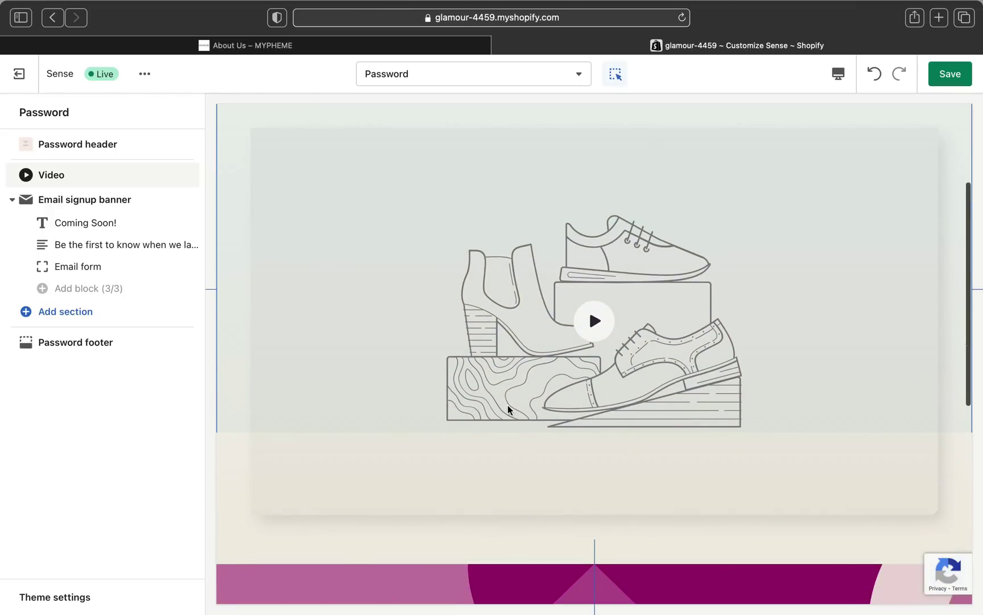
scroll(507, 408, "down", 8)
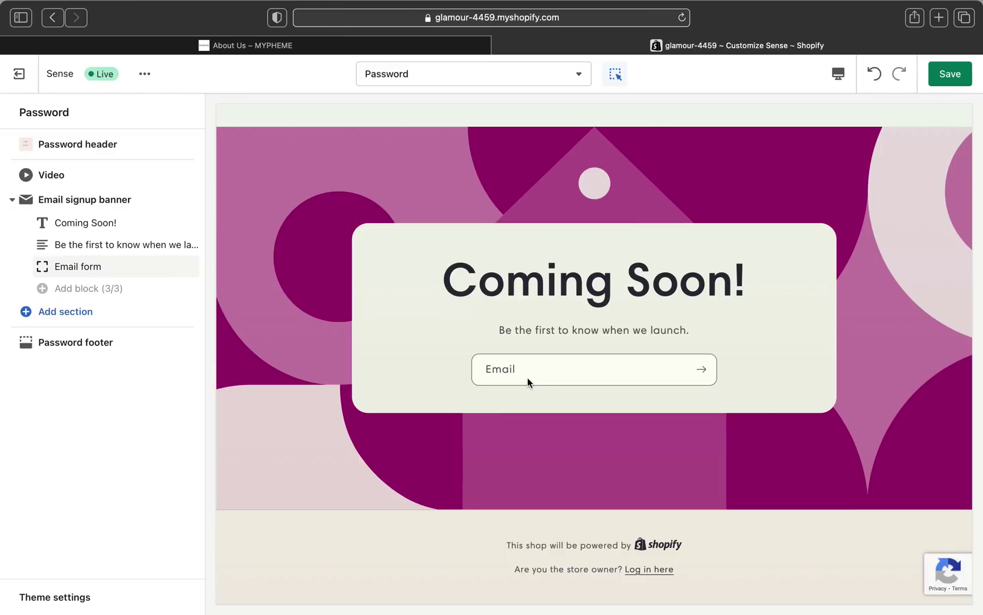
Compare the body oil, glamour logo and pink hair serum images as the email signup banner's background and set the hair serum image.
left_click(276, 294)
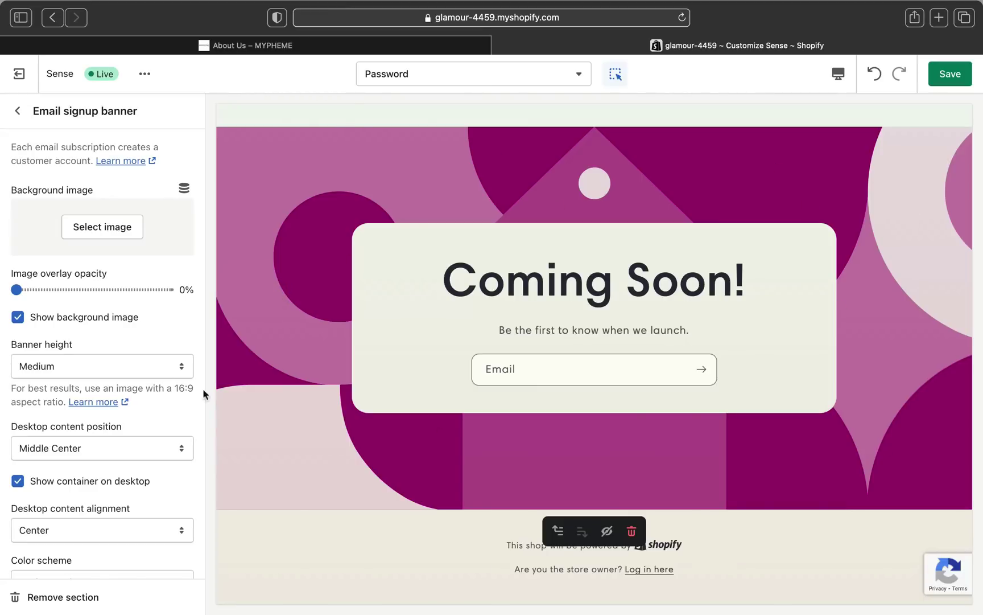
left_click(260, 274)
key("shift+alt+Right")
key("shift+alt+Right")
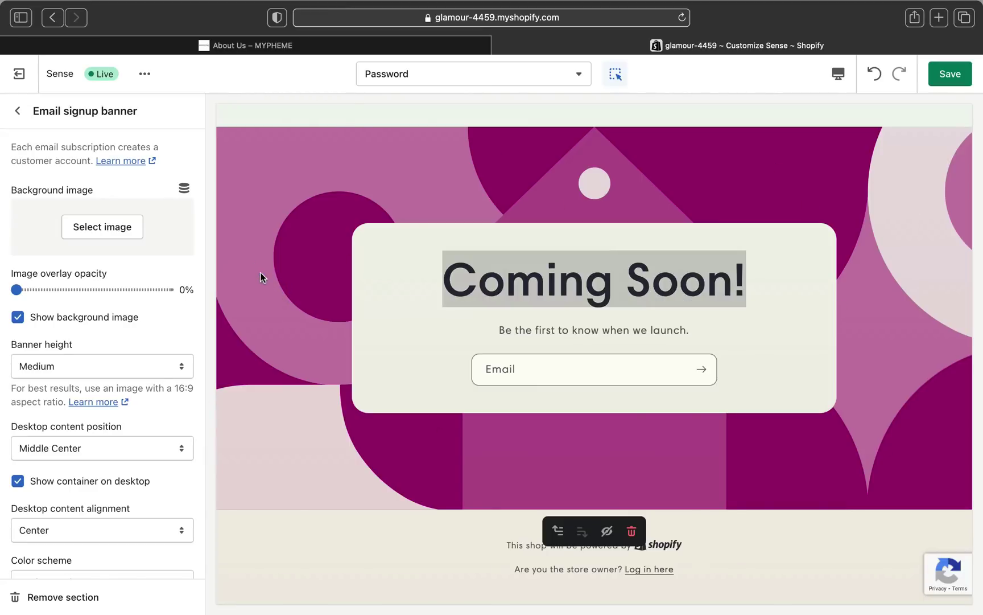
left_click(275, 238)
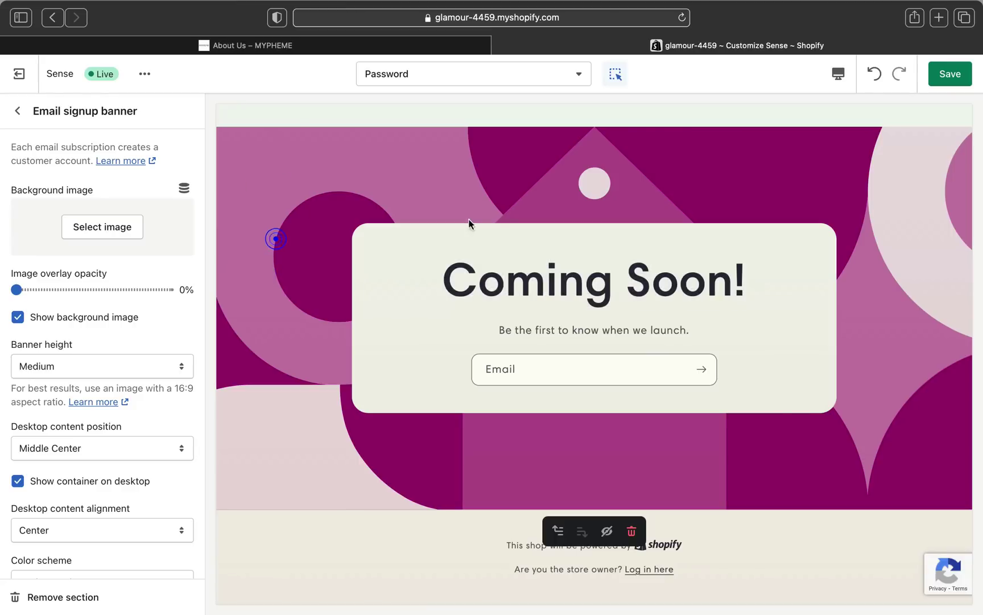
left_click(123, 226)
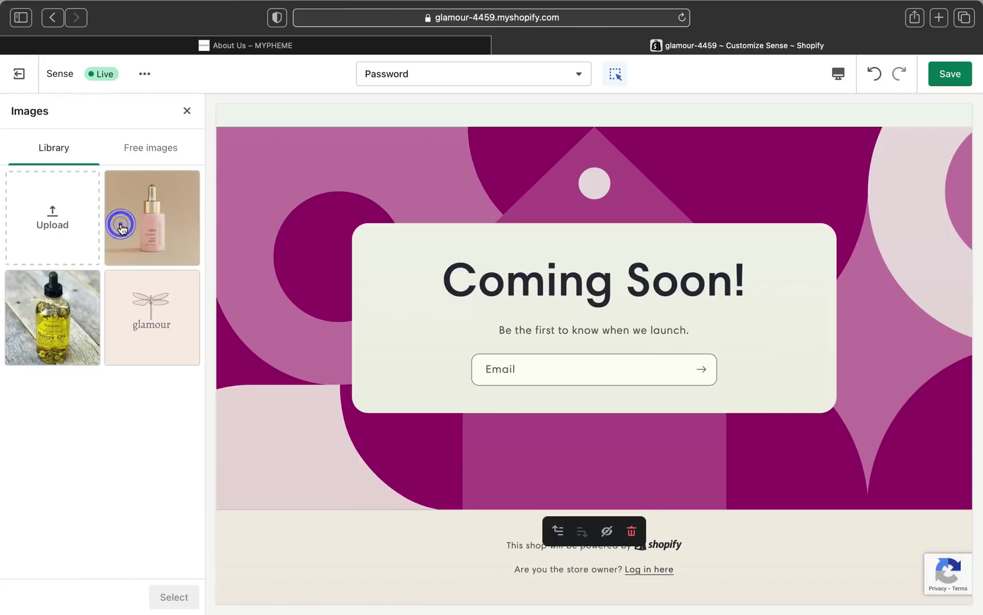
left_click(48, 322)
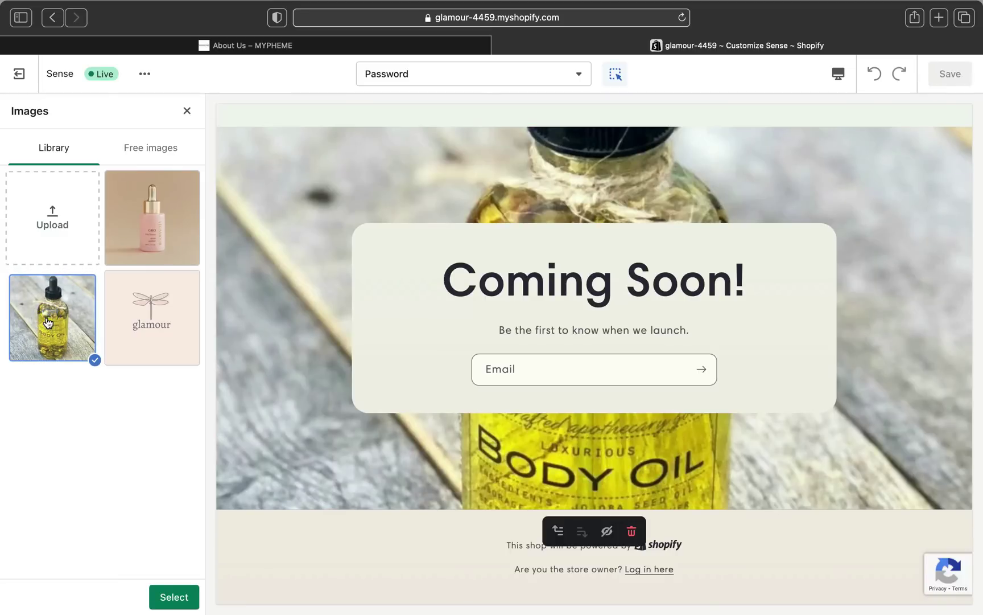
left_click(167, 344)
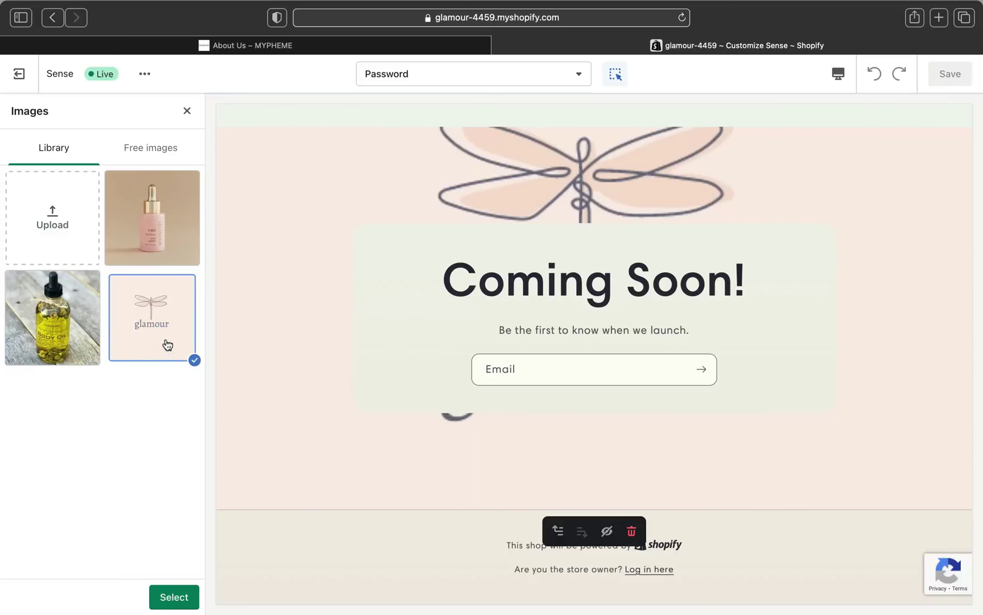
left_click(66, 315)
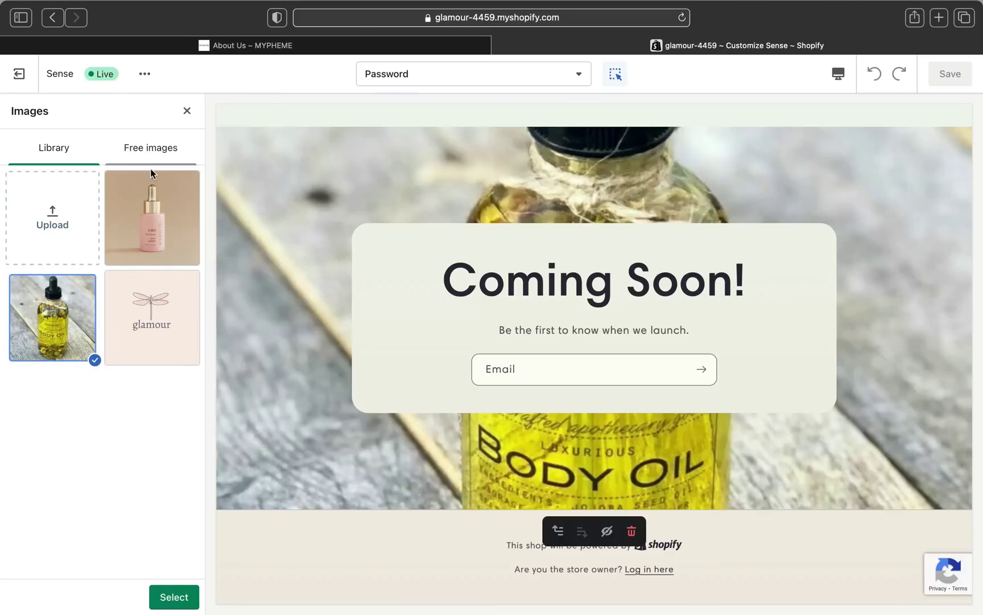
left_click(160, 215)
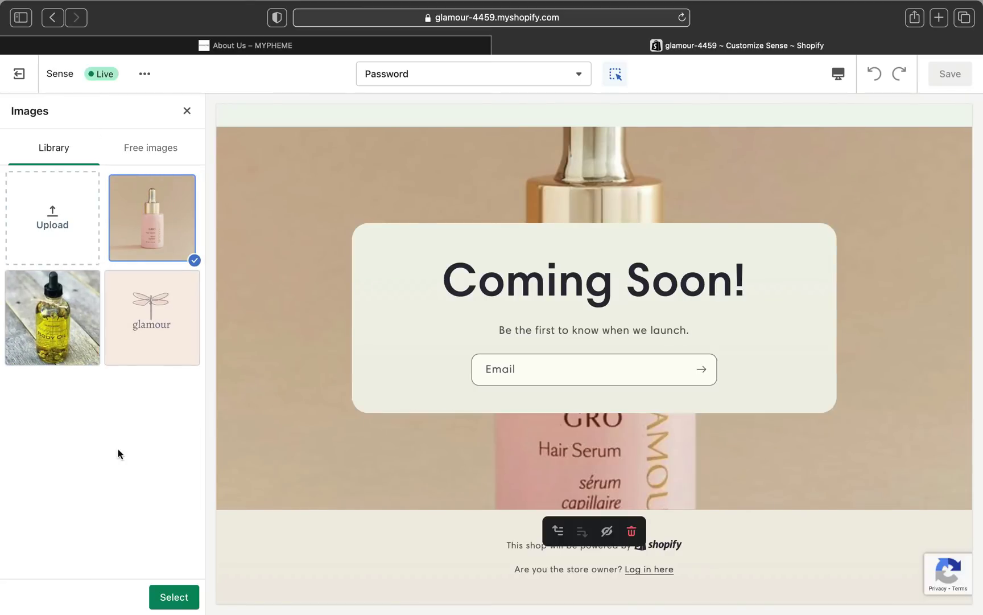
left_click(169, 595)
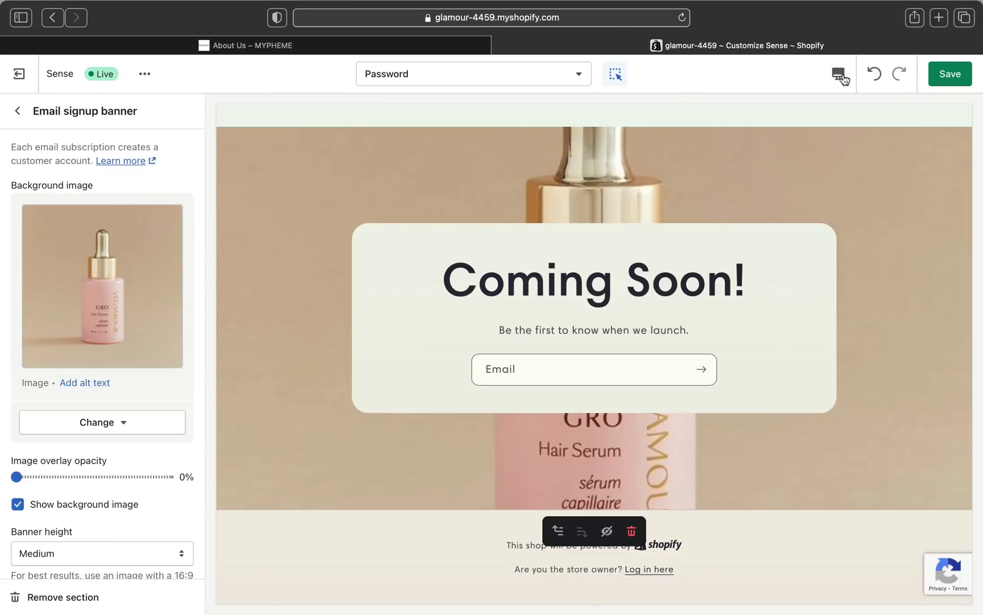
Save the password page with the new banner background and review the page preview from the signup banner up to the video.
left_click(939, 79)
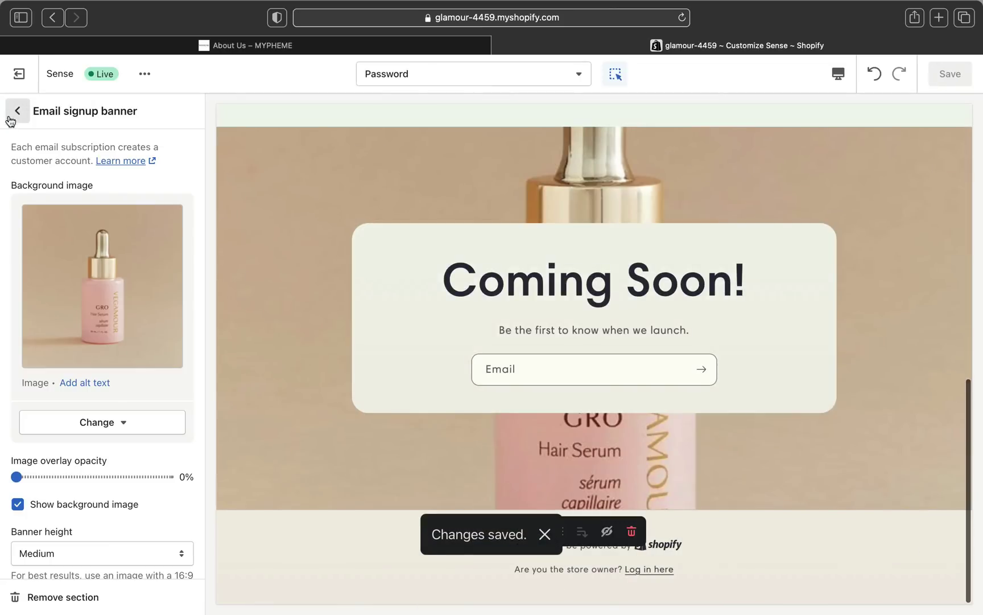
left_click(17, 111)
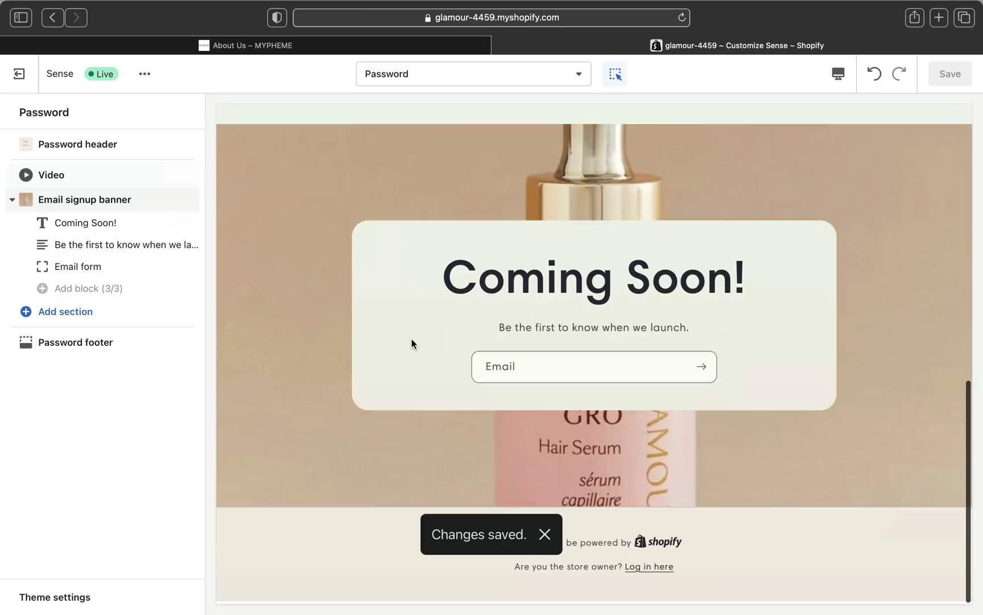
scroll(412, 339, "down", 2)
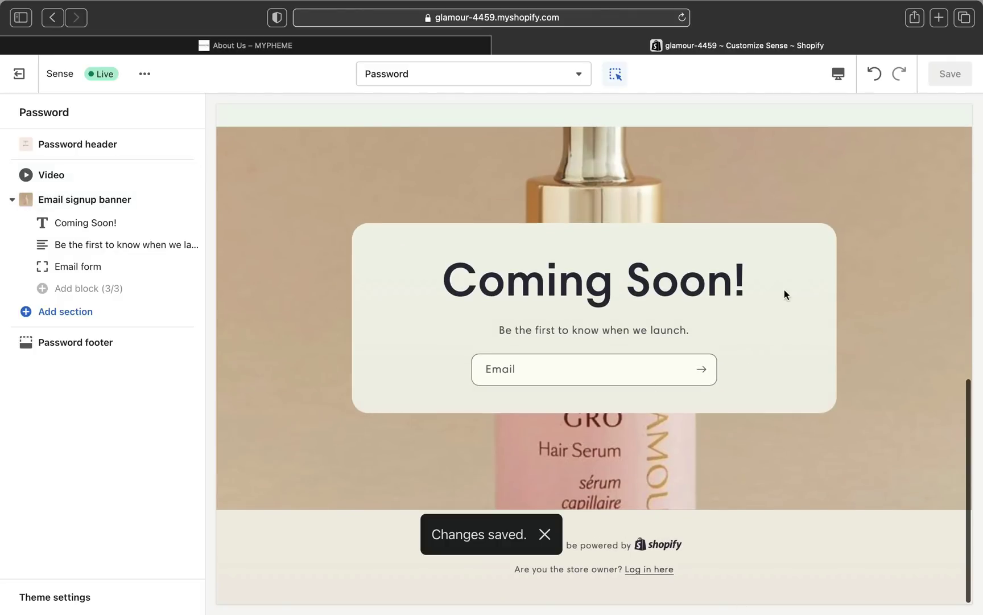
scroll(712, 284, "up", 1)
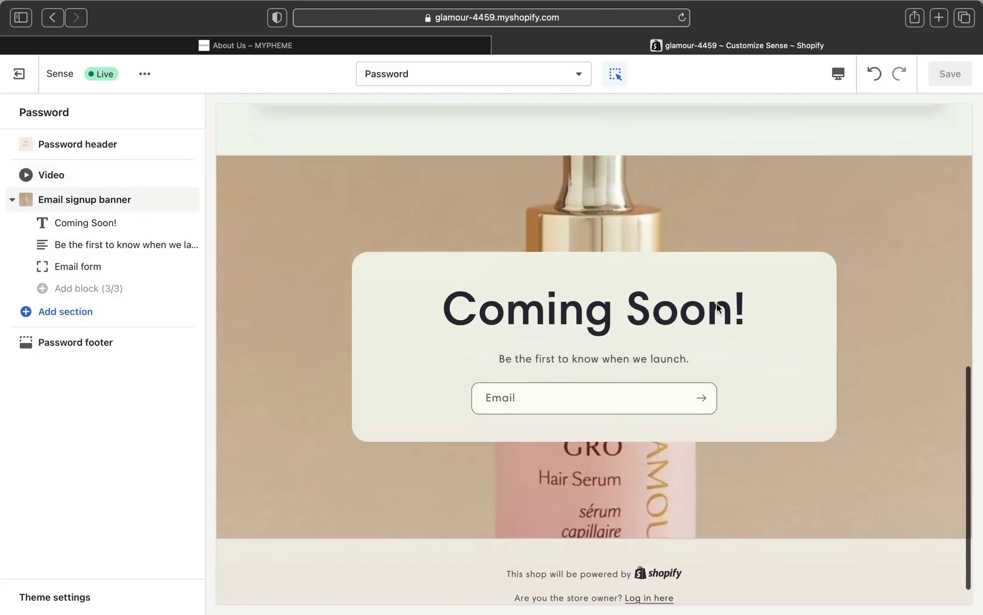
scroll(717, 307, "up", 5)
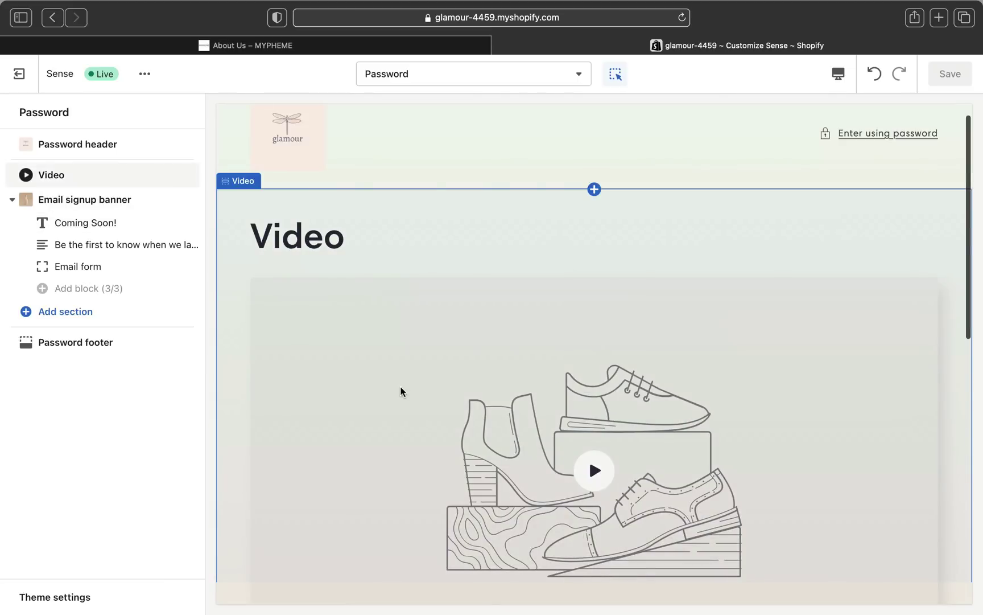
Open the Video section's settings and examine how the video and the email signup banner follow each other in the preview.
left_click(400, 390)
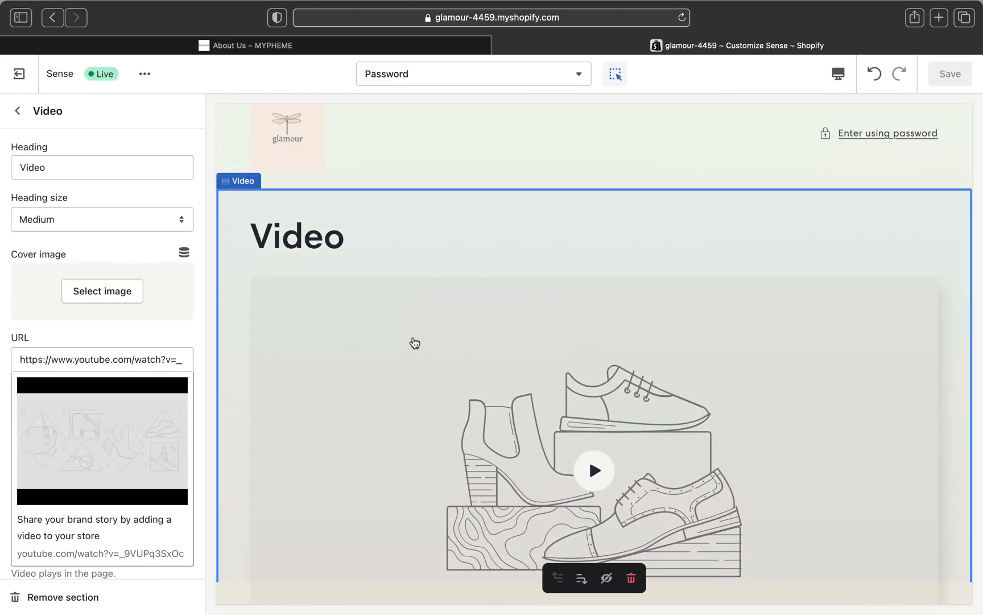
scroll(415, 342, "down", 10)
scroll(413, 342, "up", 3)
scroll(412, 340, "down", 1)
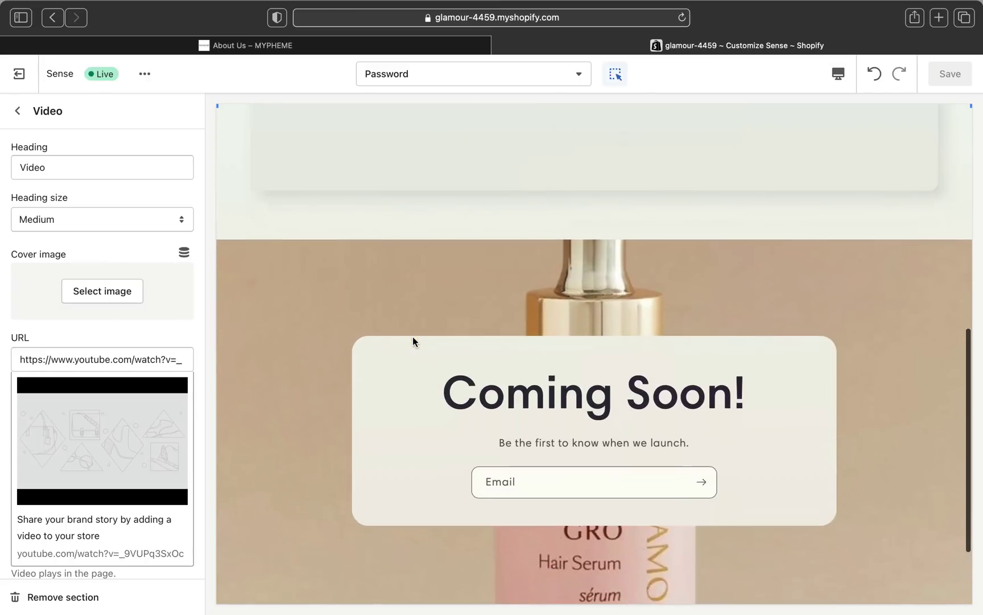
scroll(413, 341, "up", 6)
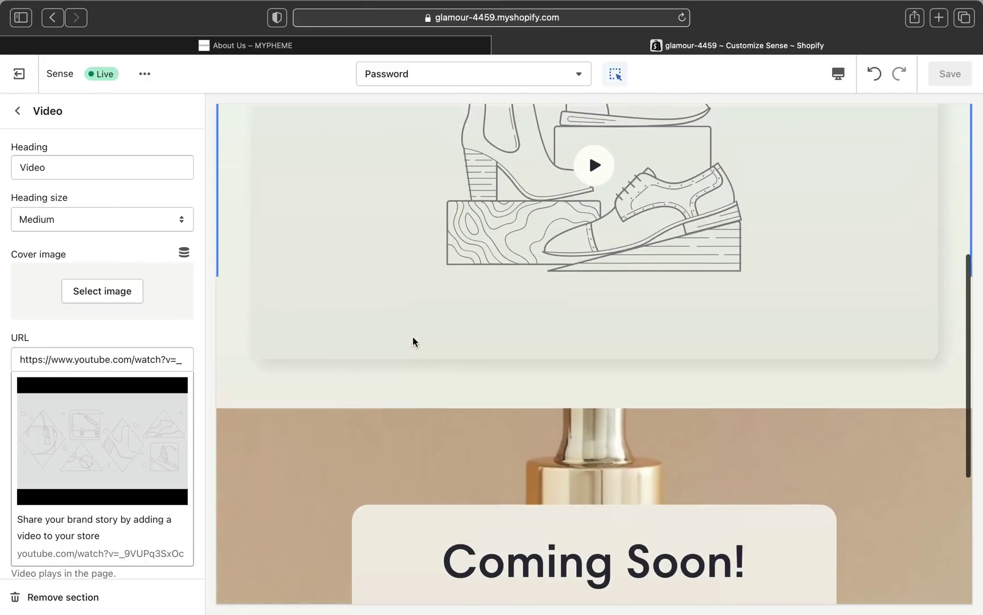
scroll(417, 347, "up", 3)
left_click(320, 258)
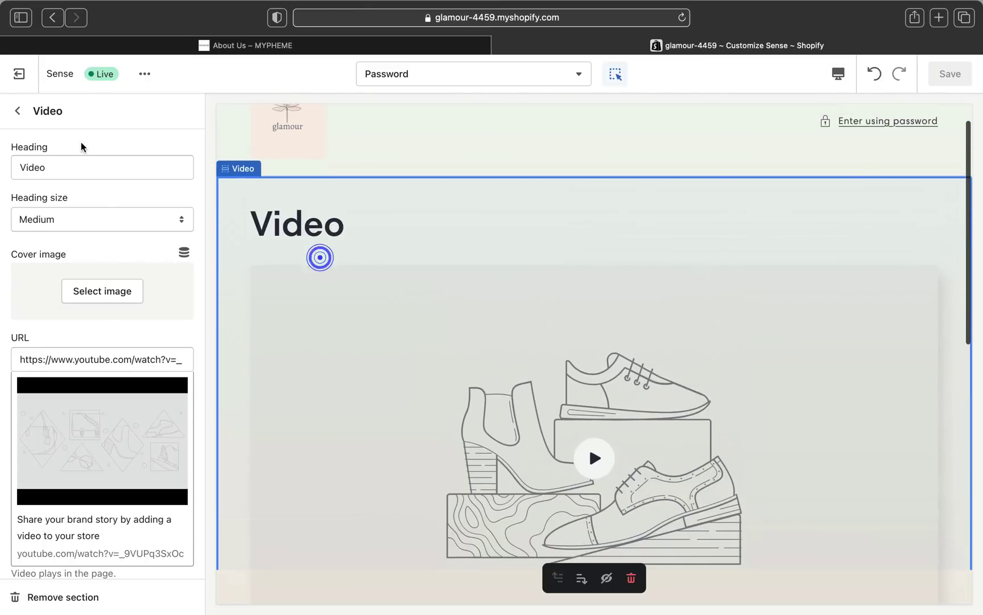
Compare the glamour logo and body oil images as the Video section's cover image and set the body oil image.
left_click(18, 111)
left_click(69, 173)
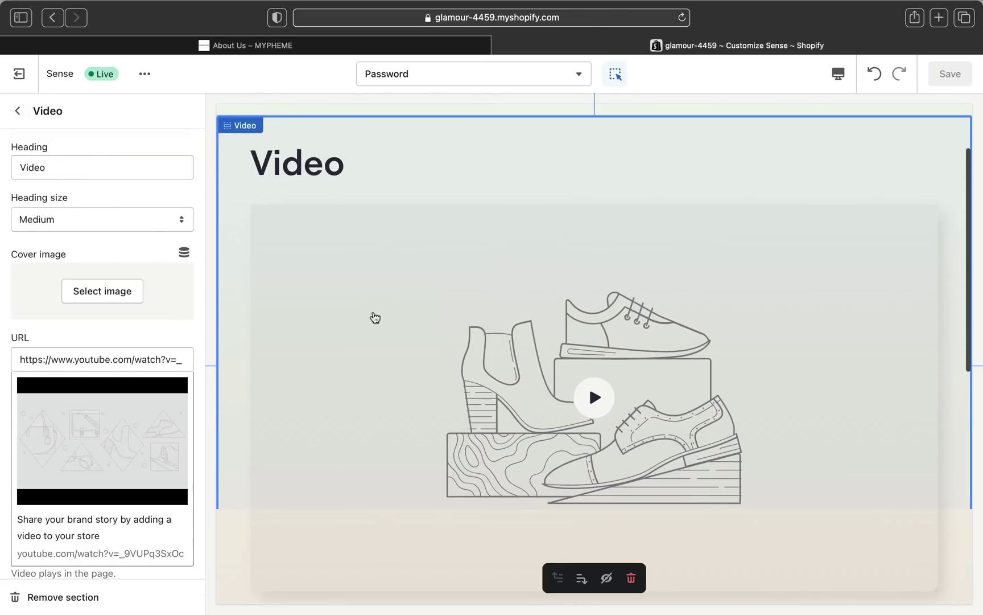
left_click(88, 298)
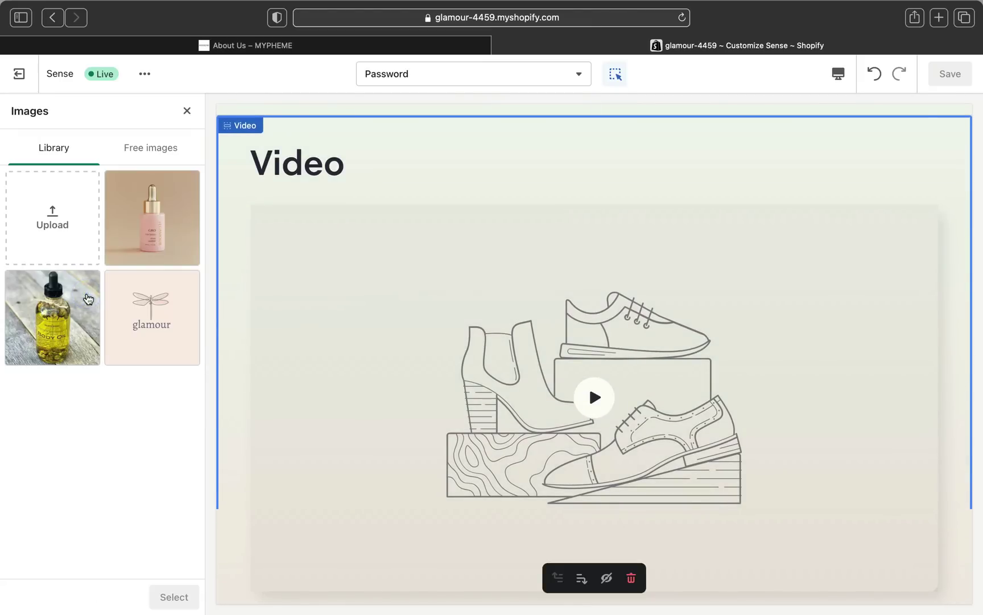
left_click(162, 317)
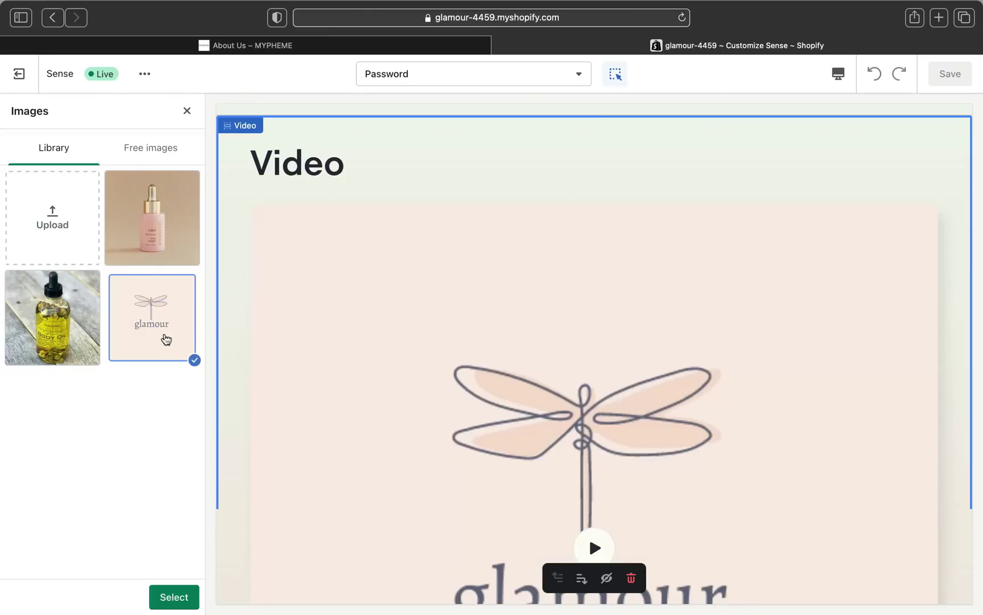
left_click(52, 319)
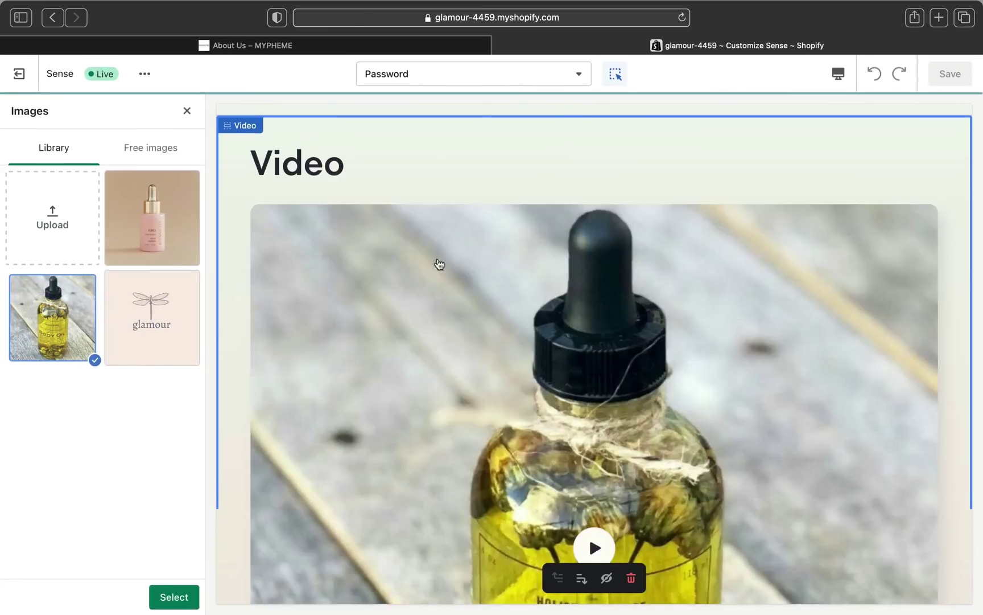
scroll(524, 280, "down", 2)
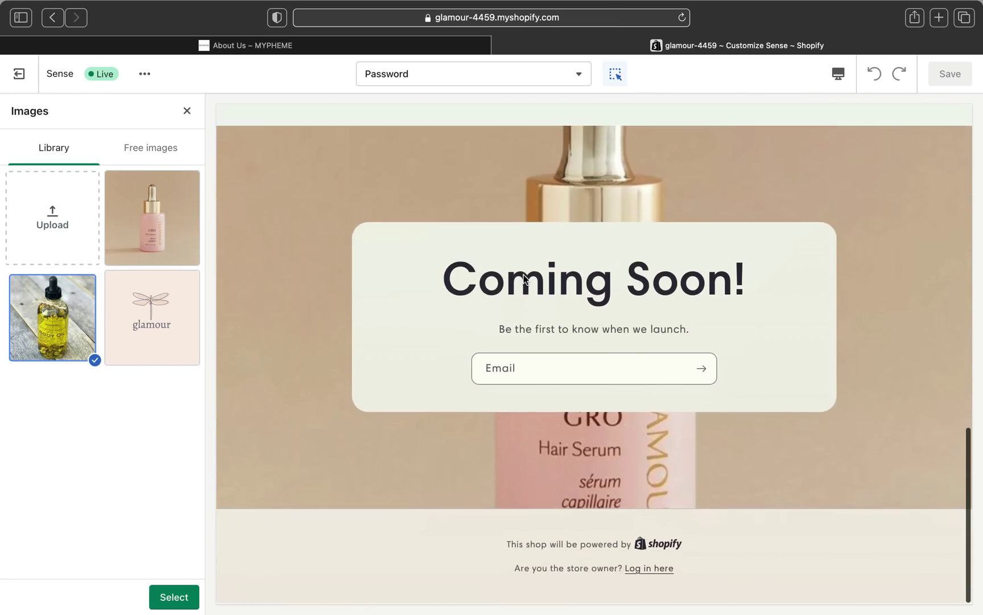
scroll(525, 279, "down", 10)
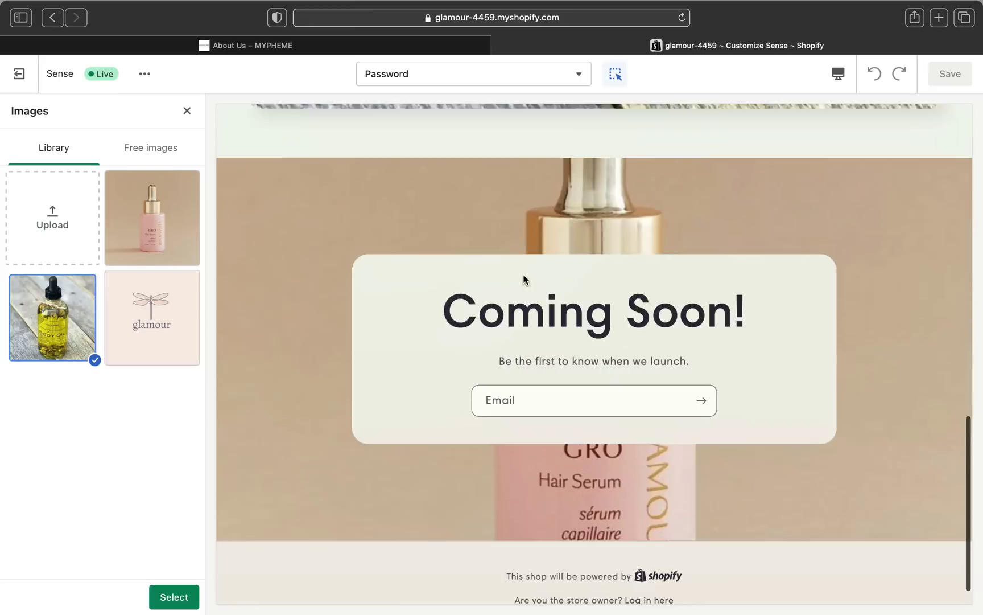
left_click(164, 595)
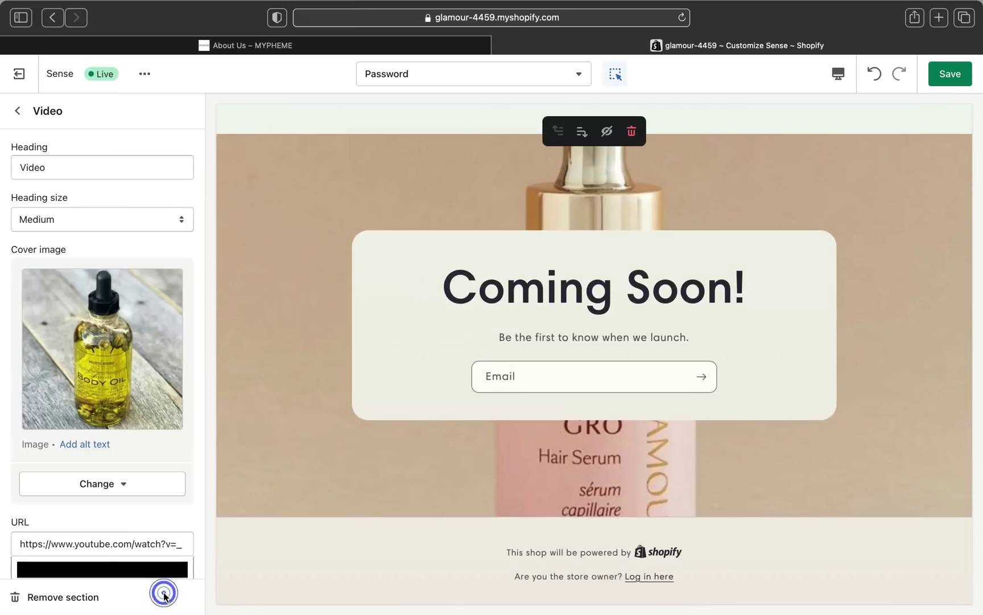
Return to the section list, review the password page with its new video cover image, and save the changes.
left_click(18, 111)
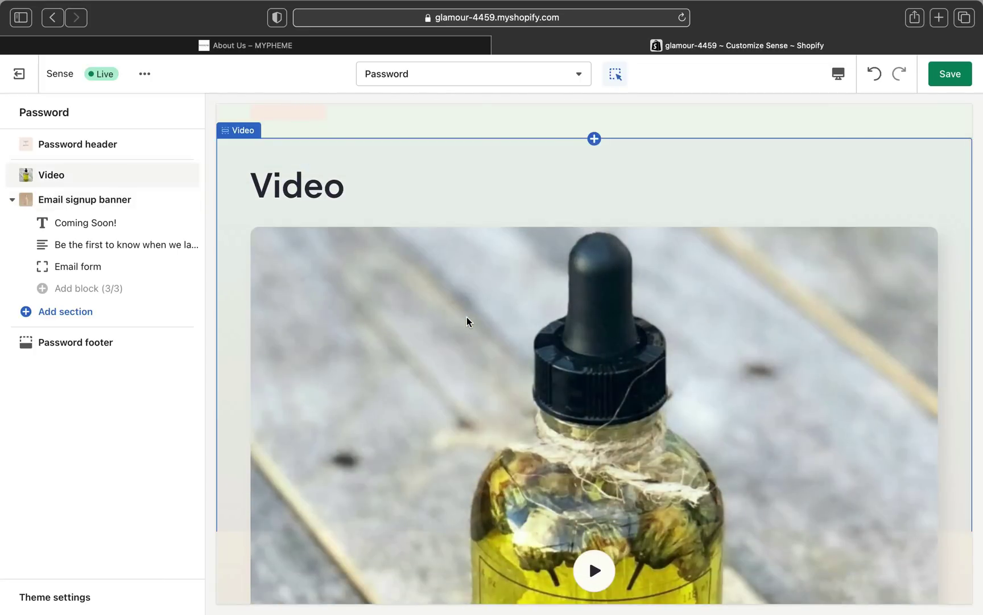
scroll(466, 317, "down", 4)
scroll(466, 317, "up", 5)
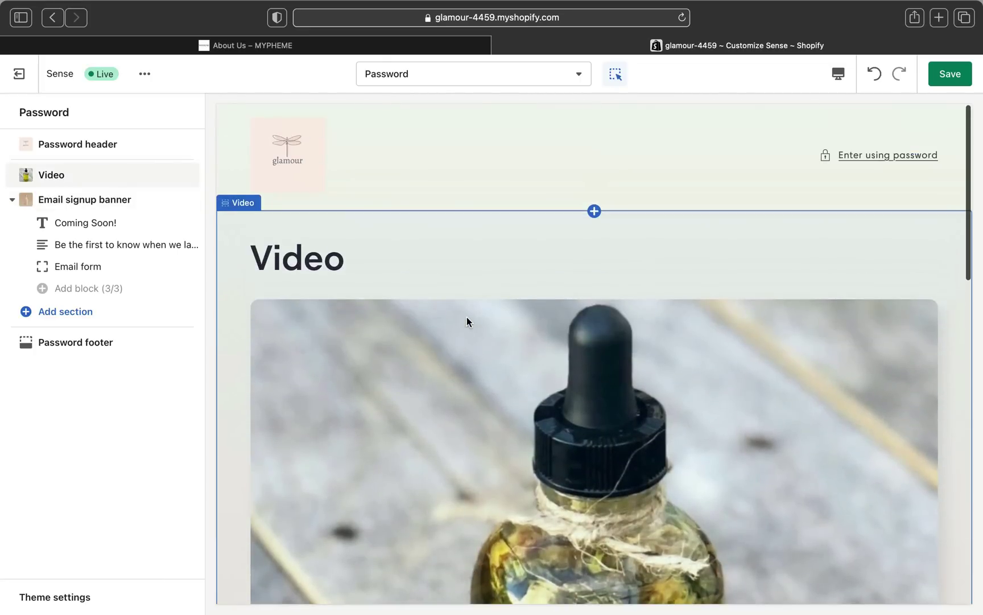
scroll(725, 336, "down", 6)
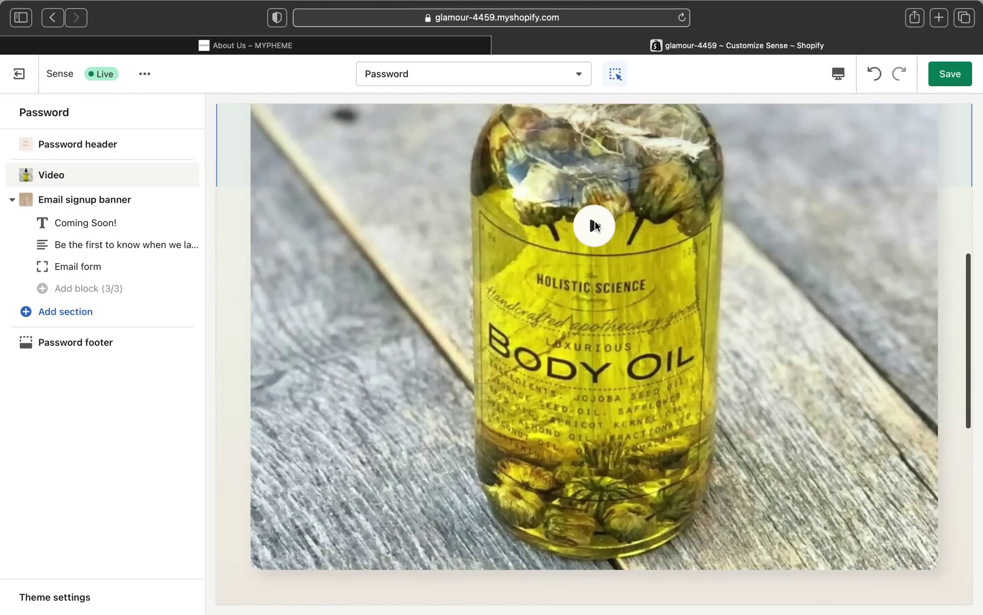
scroll(595, 225, "down", 8)
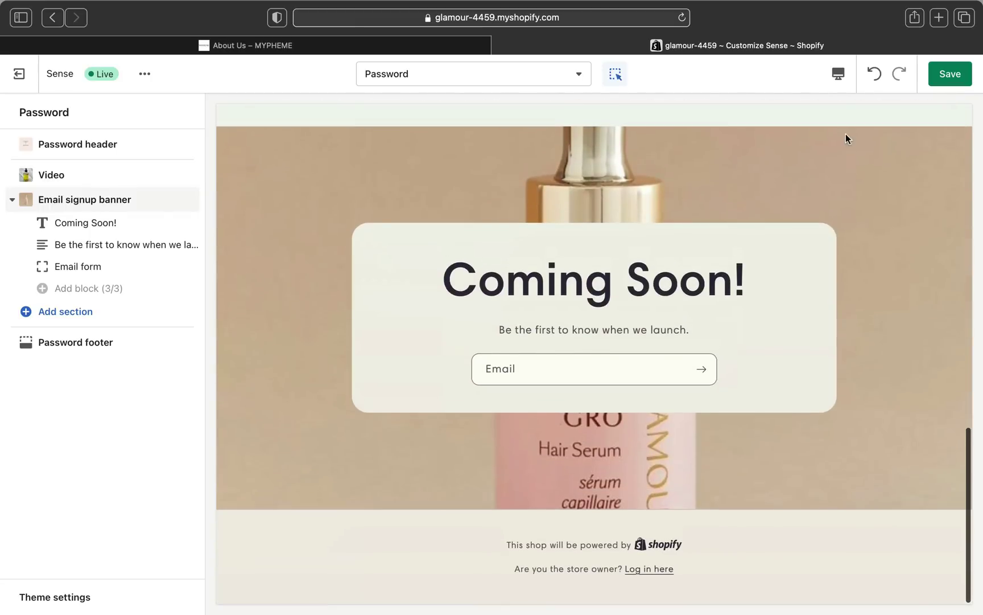
left_click(959, 78)
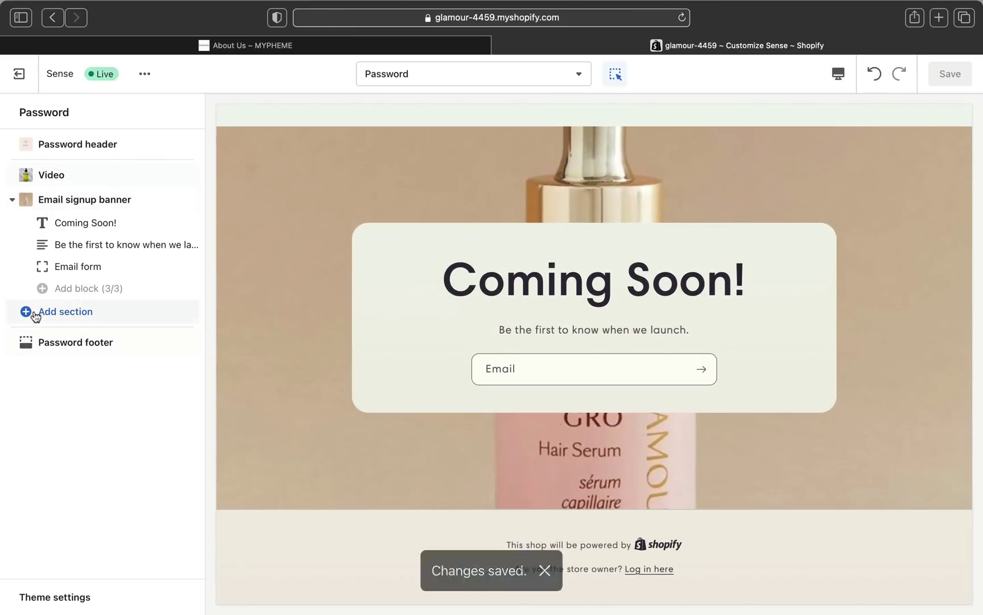
Browse the theme sections available to add and review the complete password page preview, including the password header's settings.
left_click(36, 315)
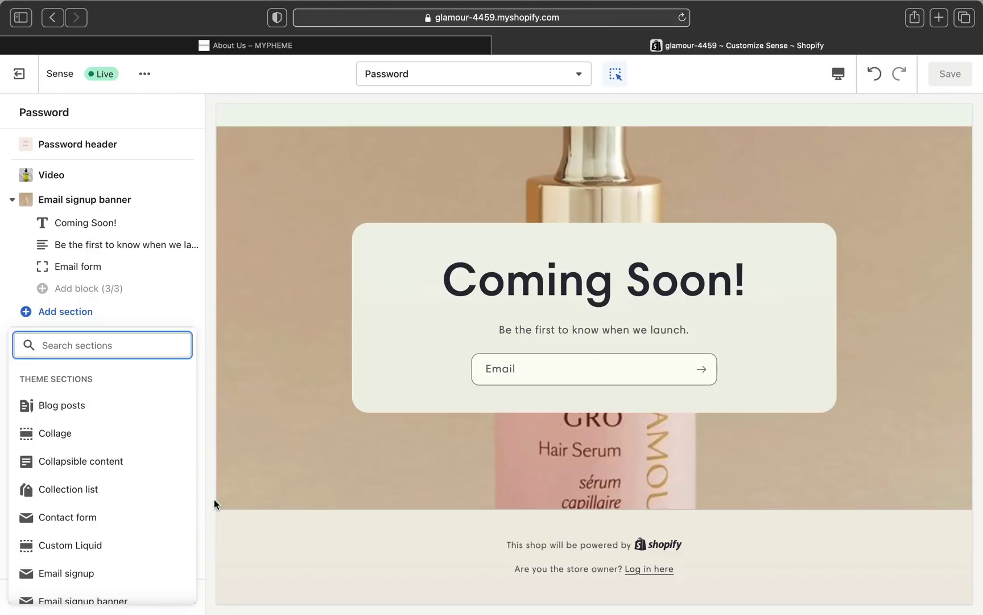
scroll(138, 461, "down", 5)
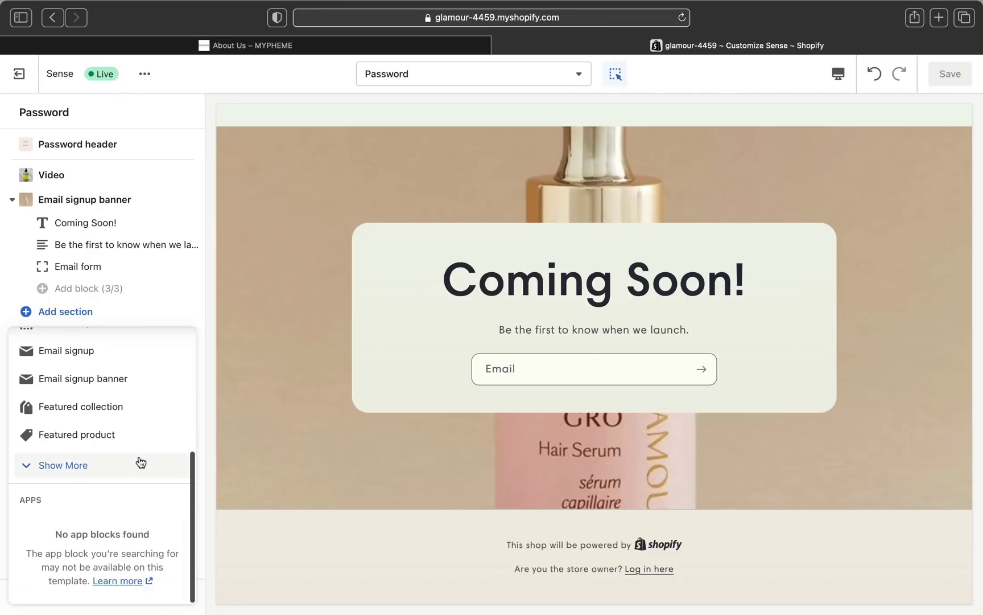
scroll(426, 472, "up", 10)
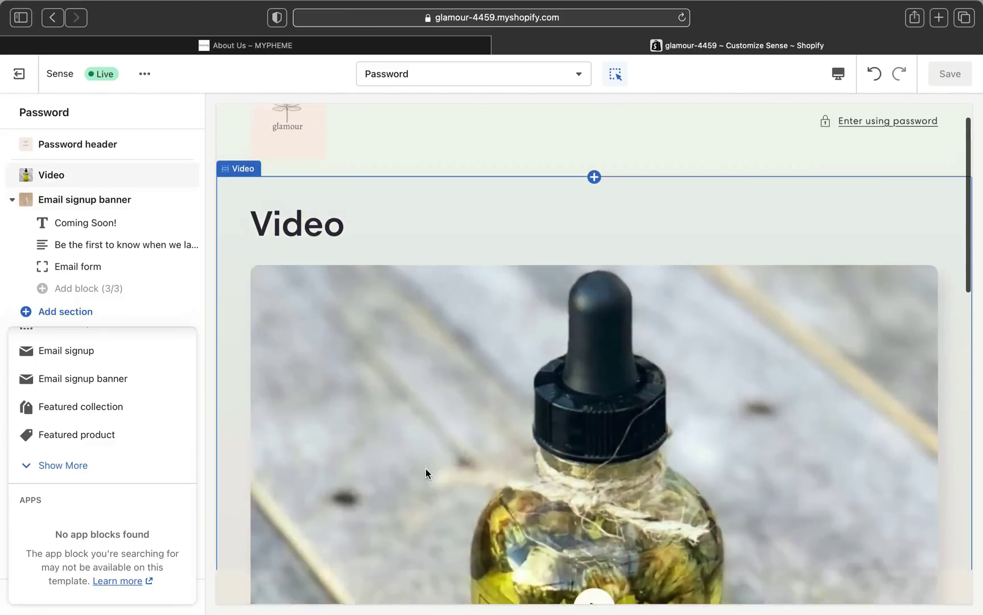
scroll(426, 469, "down", 10)
scroll(426, 469, "up", 10)
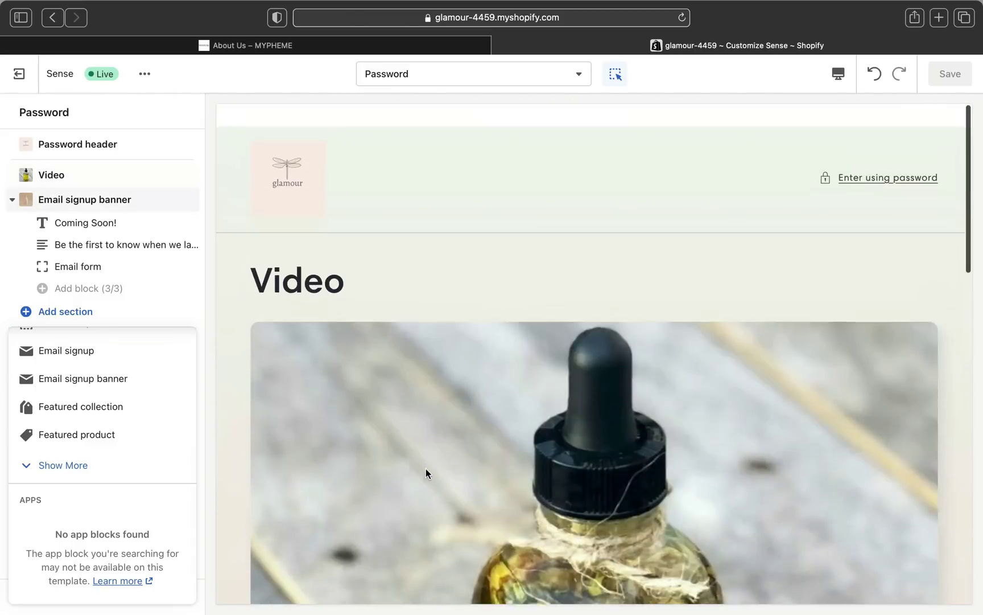
scroll(426, 472, "down", 10)
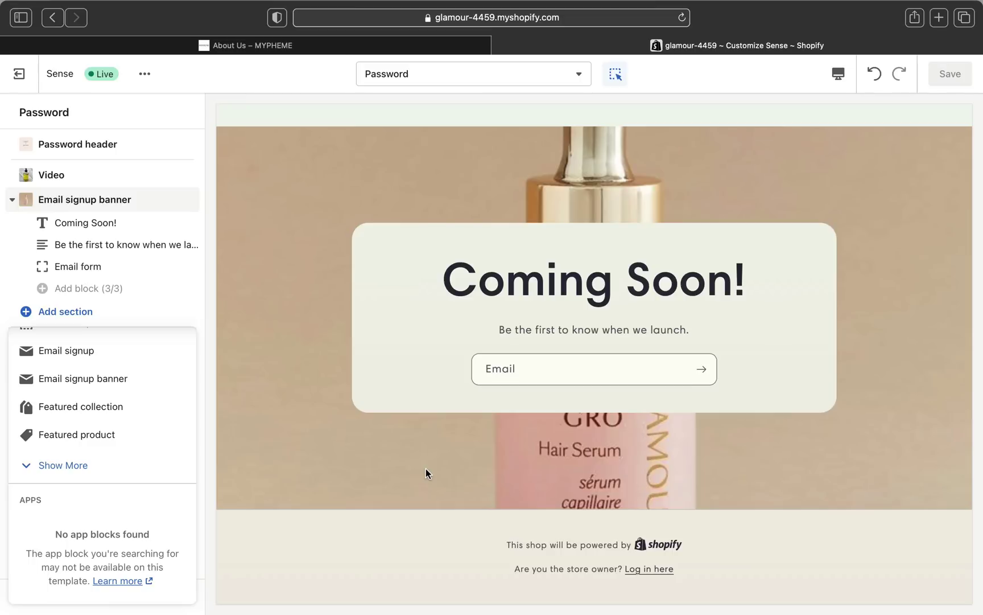
scroll(479, 244, "up", 10)
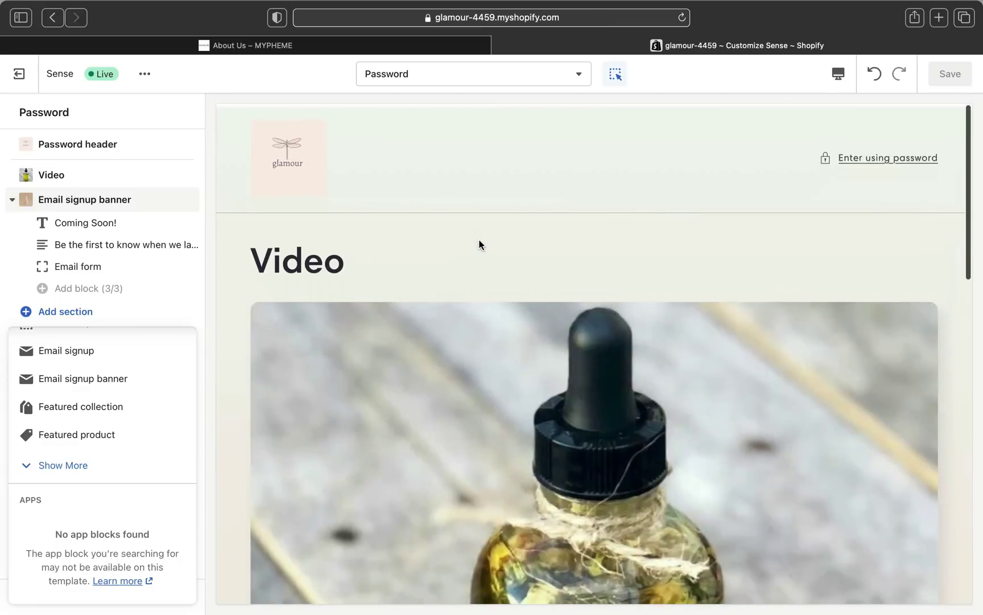
left_click(478, 119)
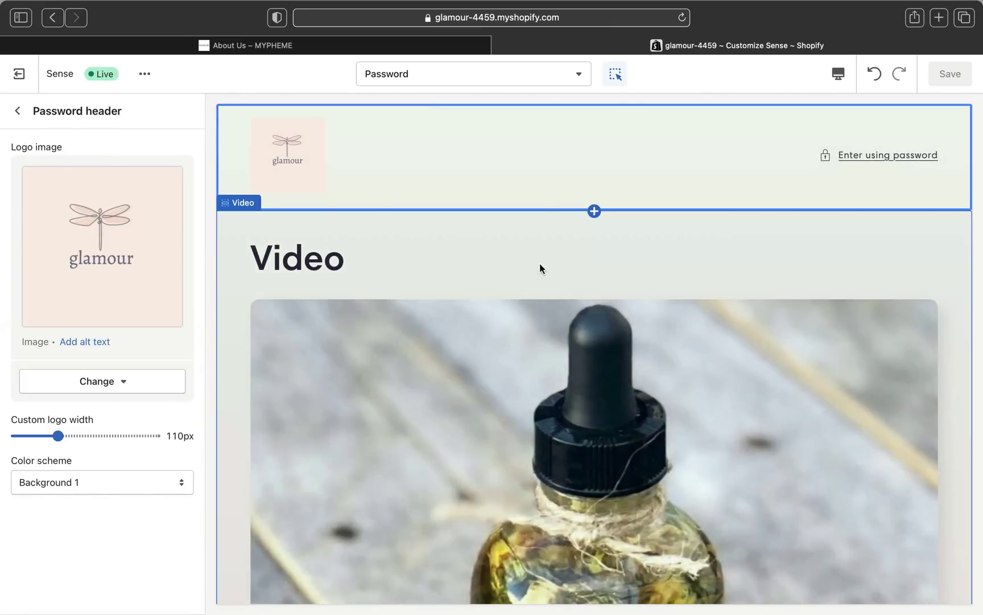
scroll(560, 287, "down", 10)
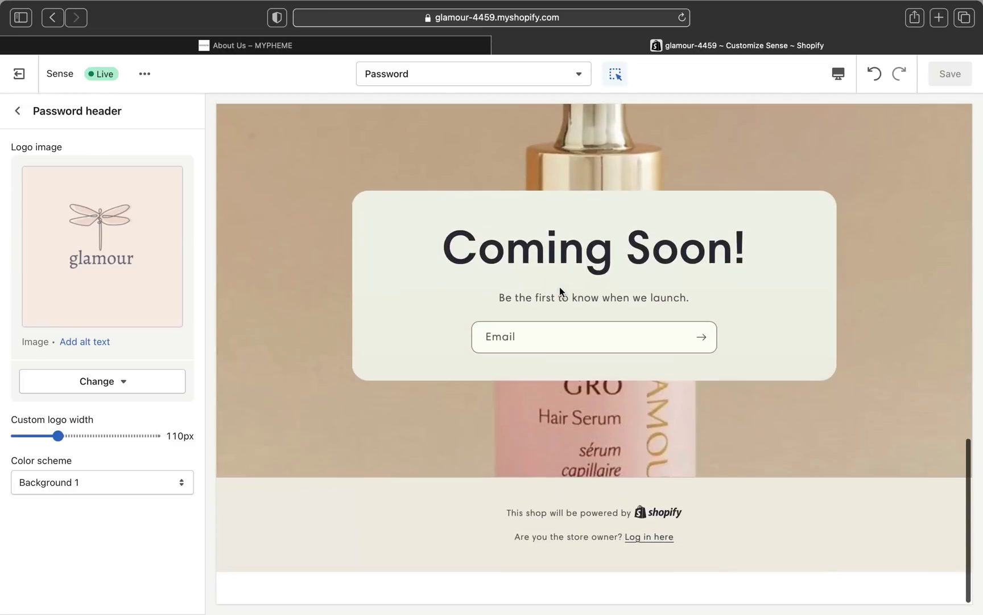